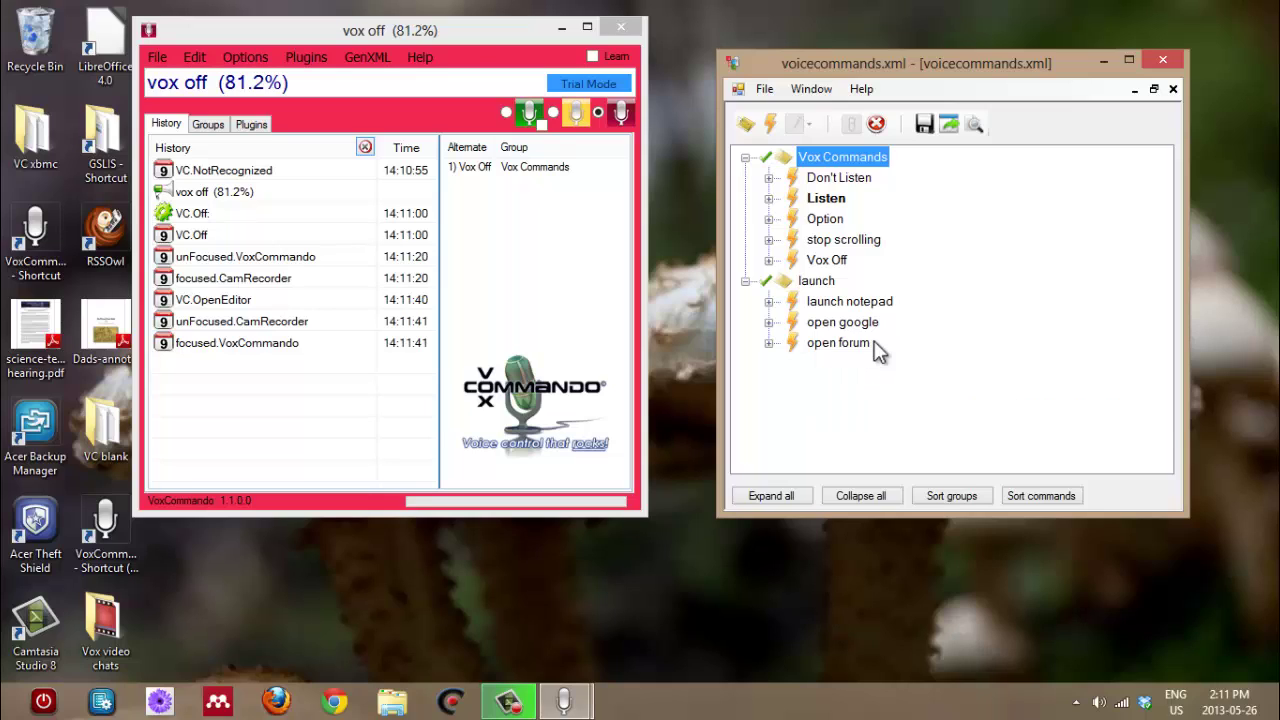
# Clone the "open forum" command in the launch group and expand the copy down to its spoken phrases
pyautogui.moveTo(824, 347)
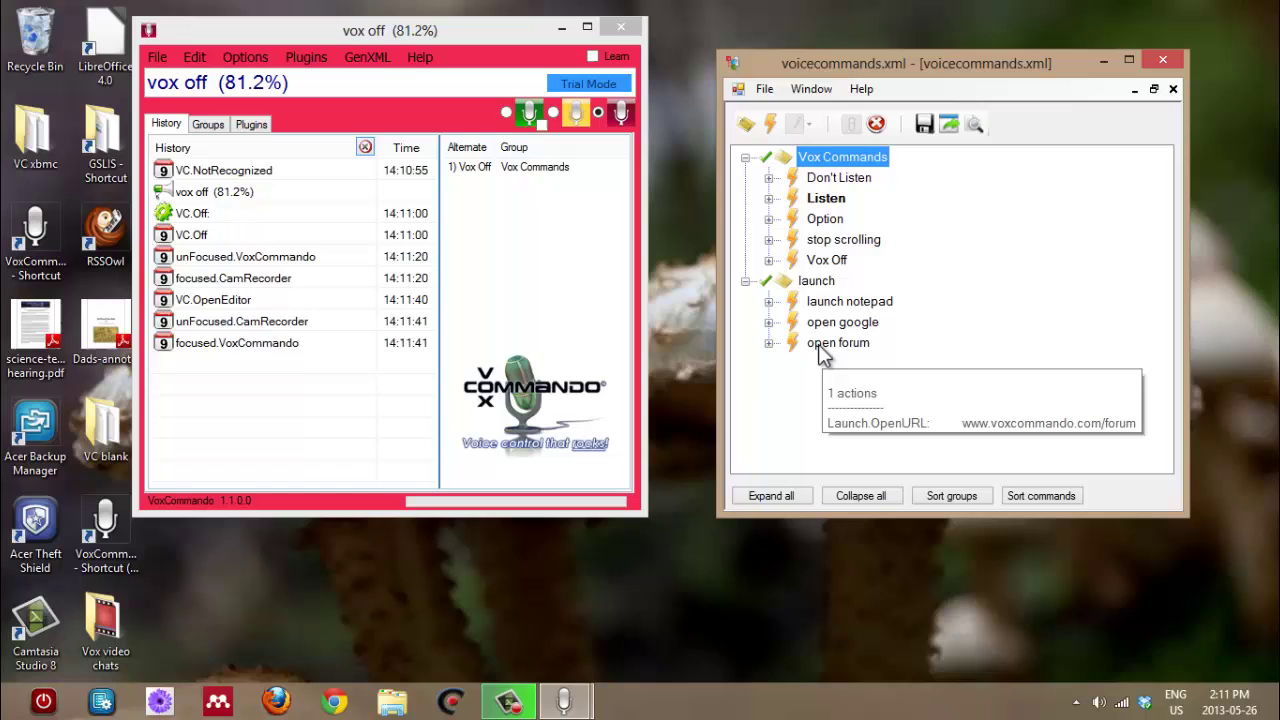
pyautogui.click(818, 344)
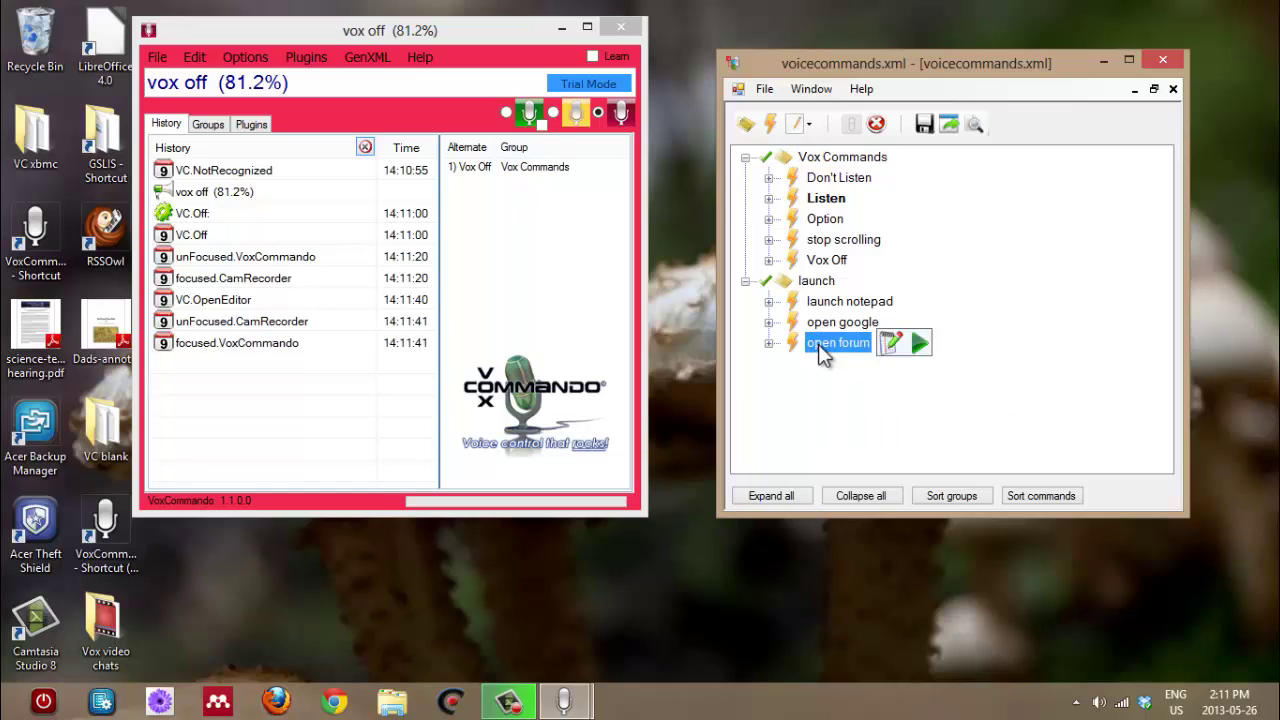
pyautogui.rightClick(818, 344)
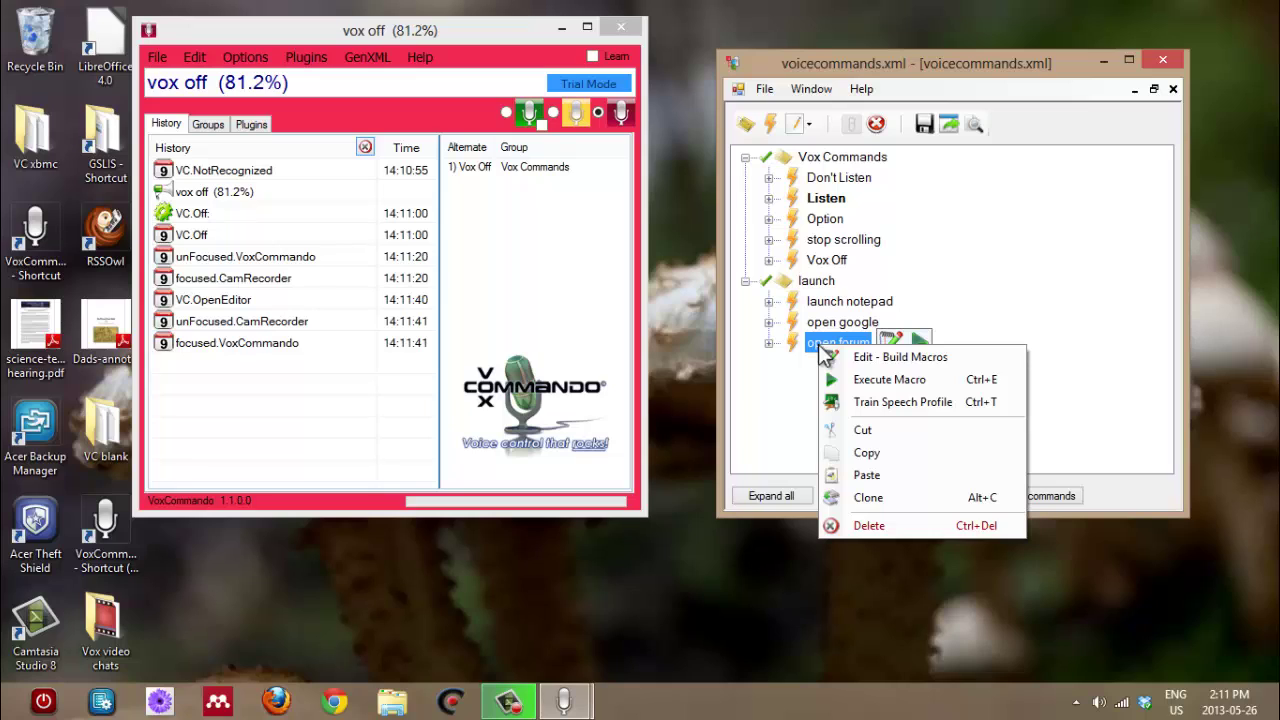
pyautogui.click(866, 497)
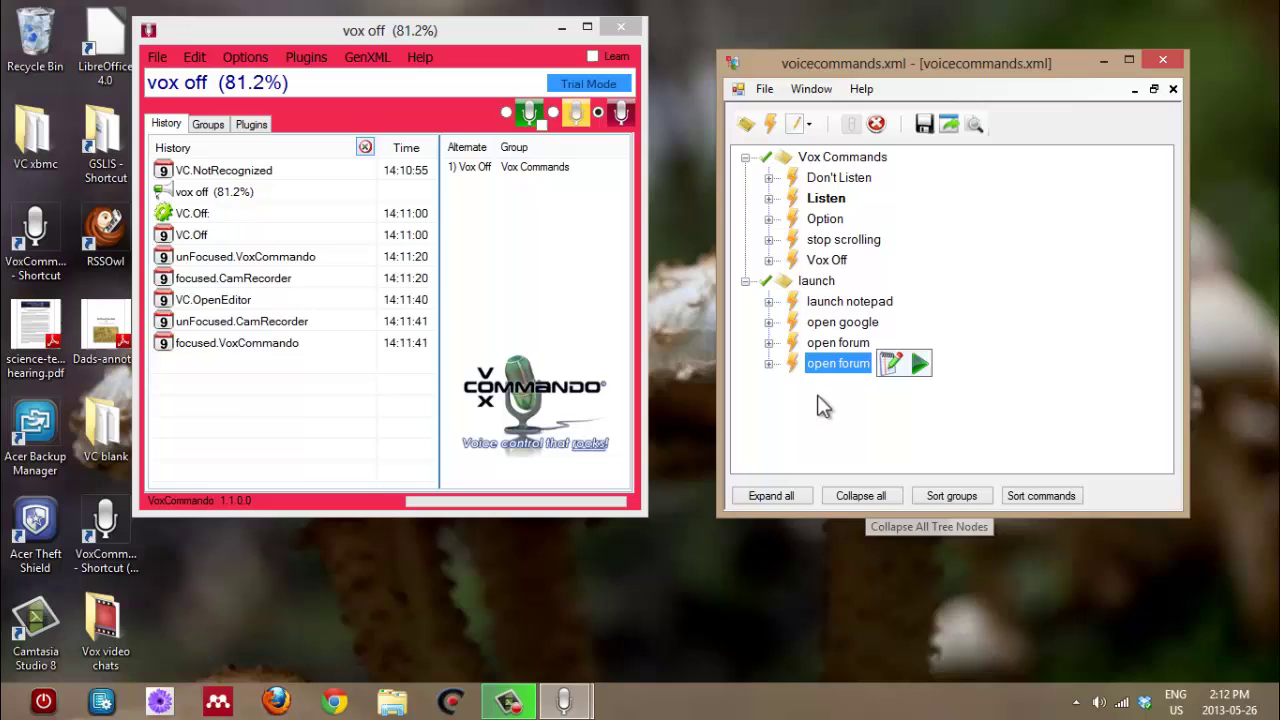
pyautogui.moveTo(827, 367)
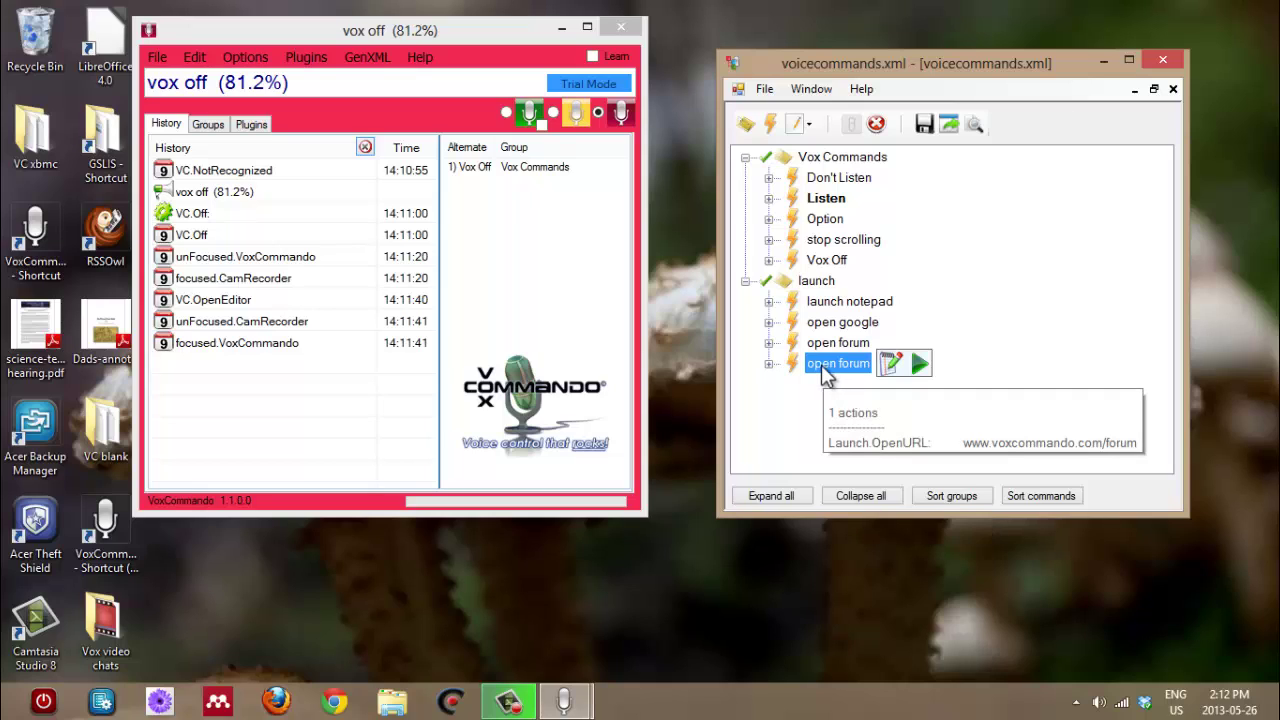
pyautogui.click(768, 363)
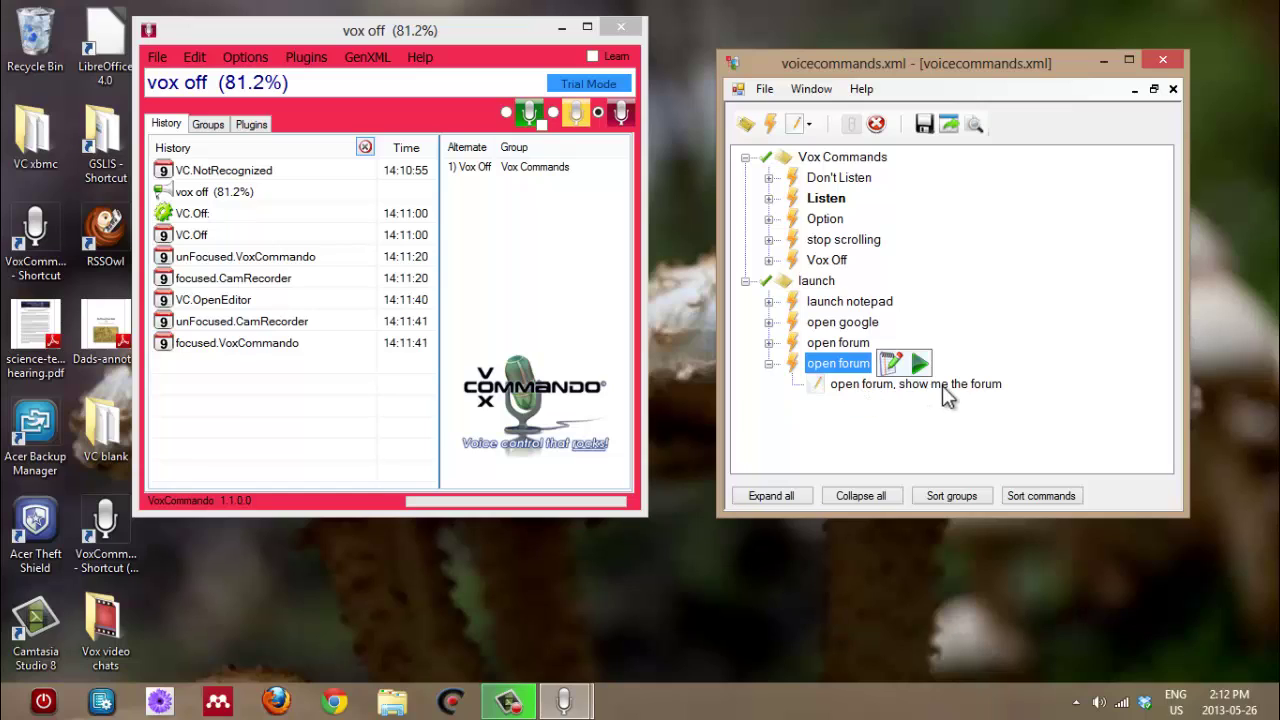
pyautogui.moveTo(836, 372)
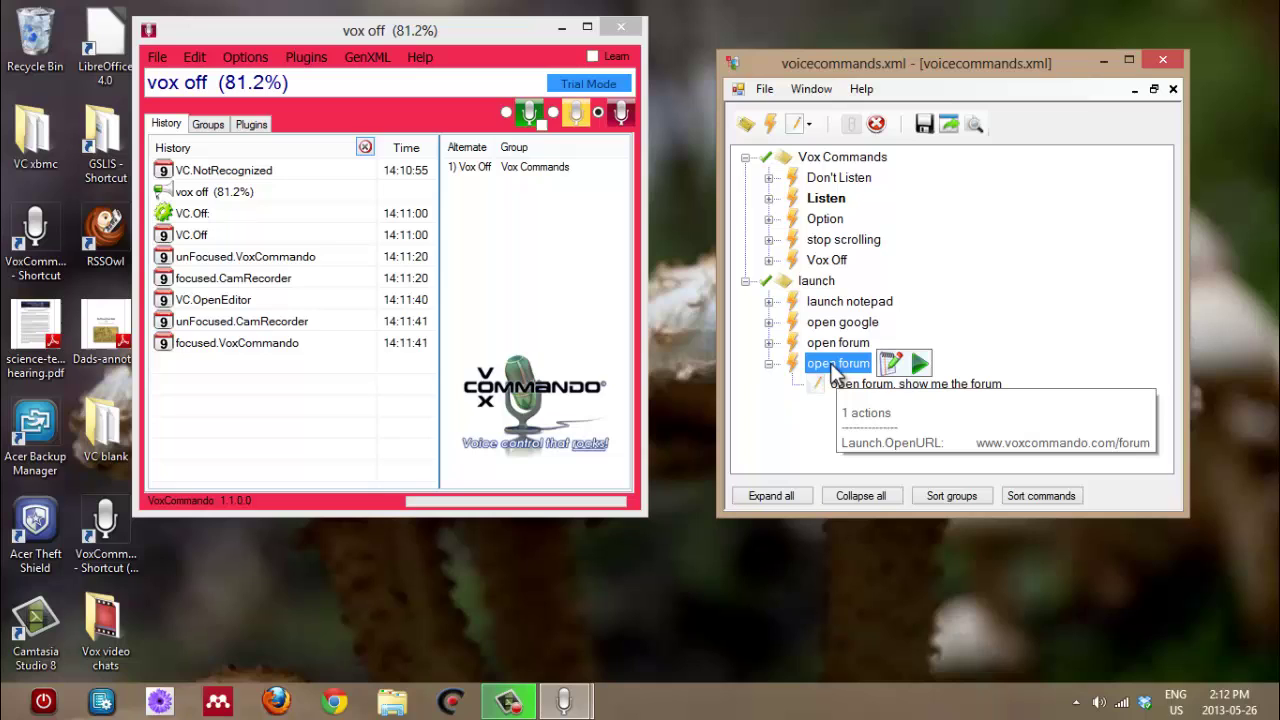
# Open the cloned command in the Logical Command Builder and rename it "open wikipedia"
pyautogui.click(824, 364)
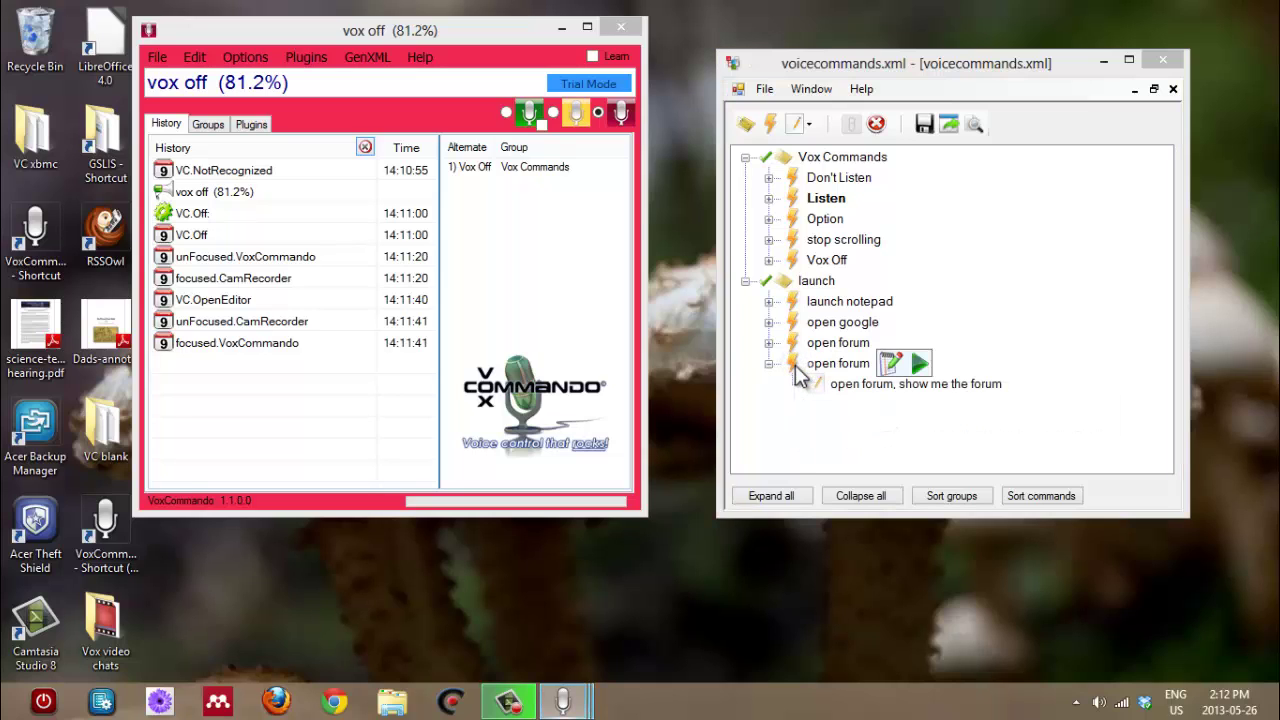
pyautogui.doubleClick(797, 366)
pyautogui.moveTo(327, 160); pyautogui.dragTo(422, 163)
pyautogui.doubleClick(422, 163)
pyautogui.write('wikipedia')
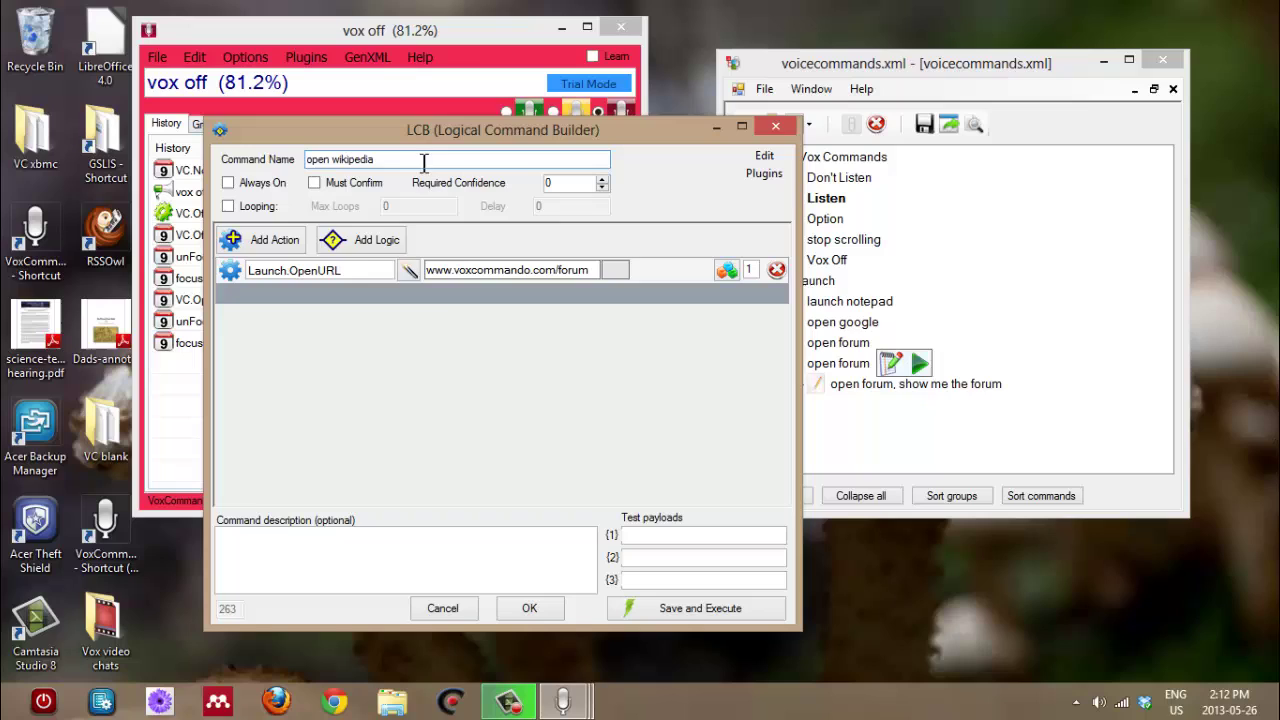
pyautogui.click(468, 270)
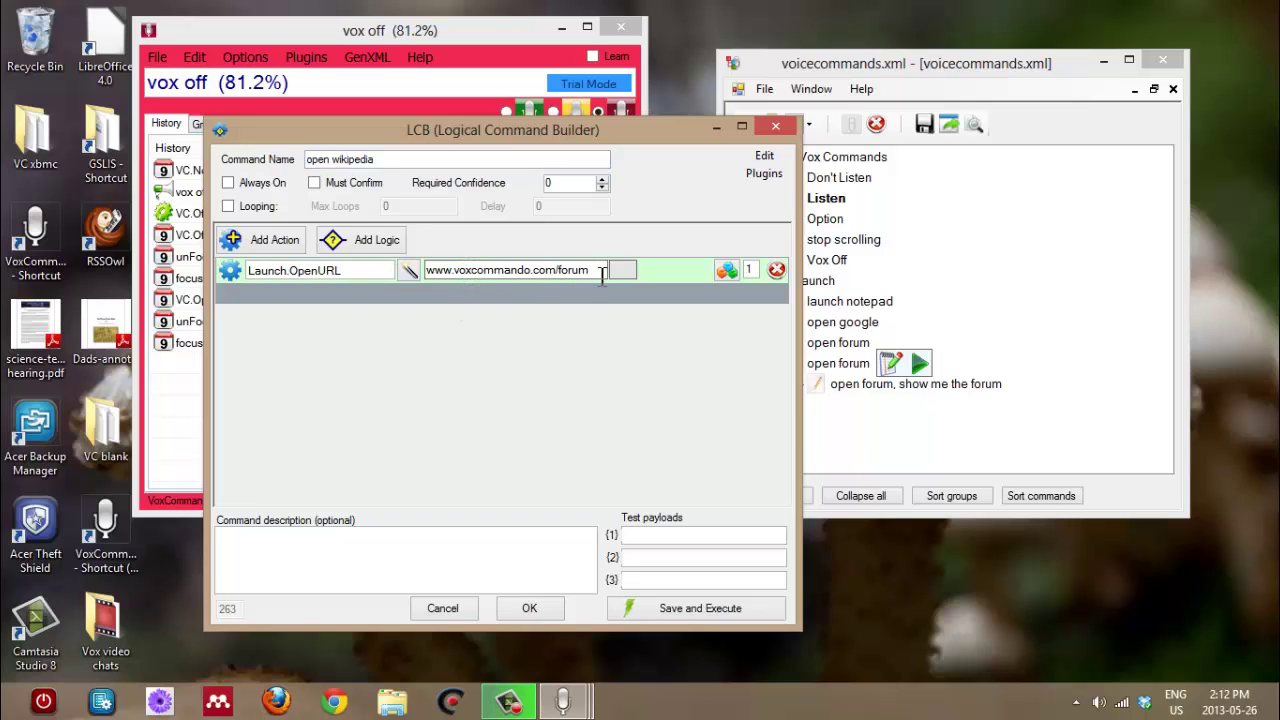
pyautogui.moveTo(603, 272); pyautogui.dragTo(414, 276)
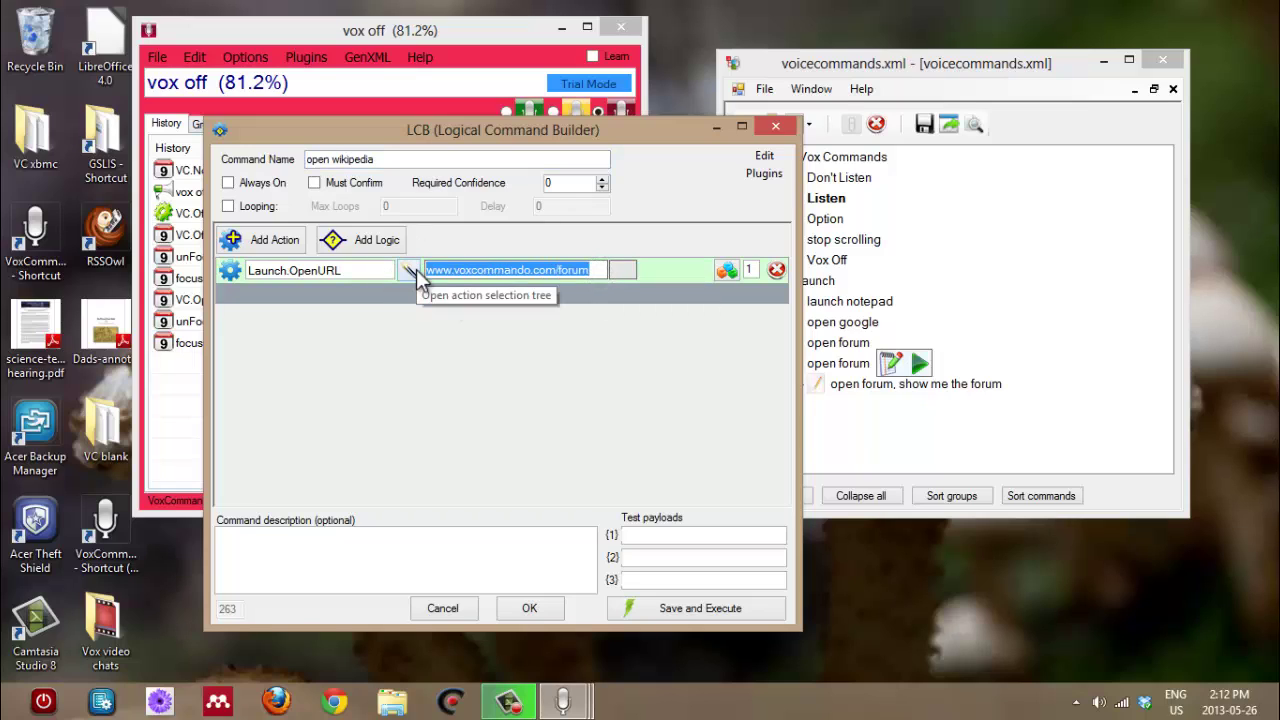
pyautogui.write('www.wike')
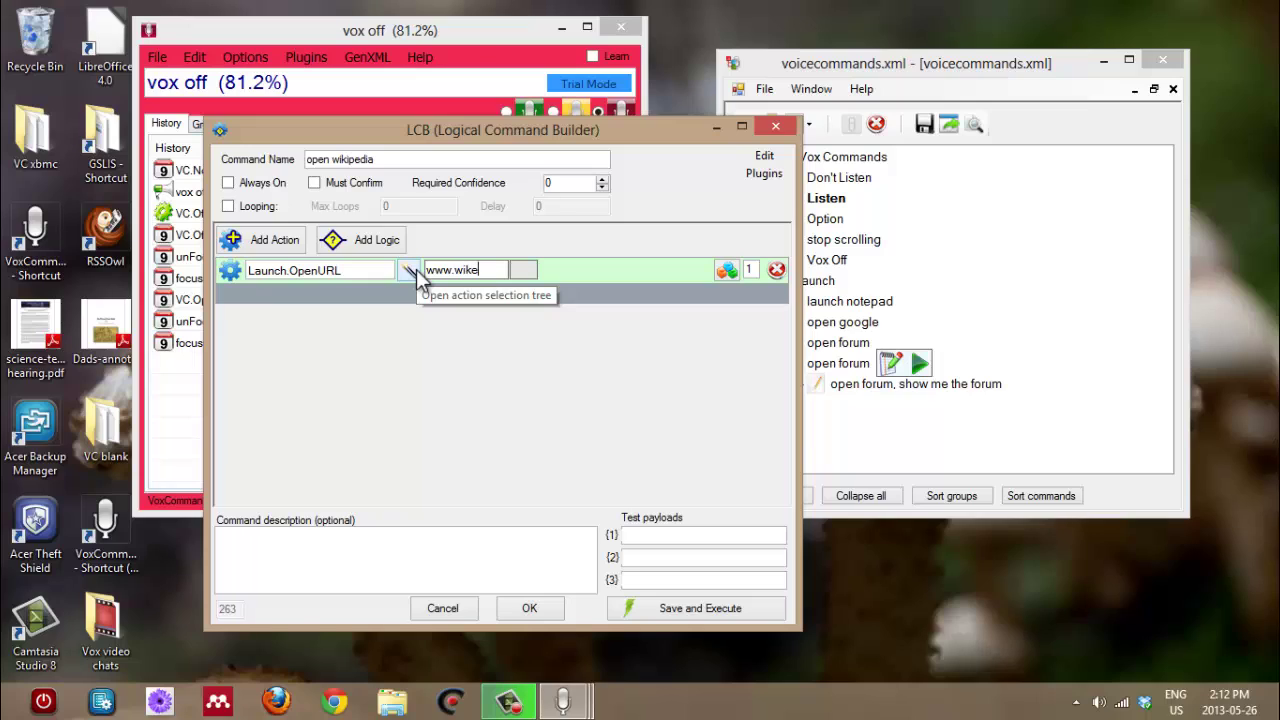
pyautogui.press('BackSpace')
pyautogui.write('ipedia.com')
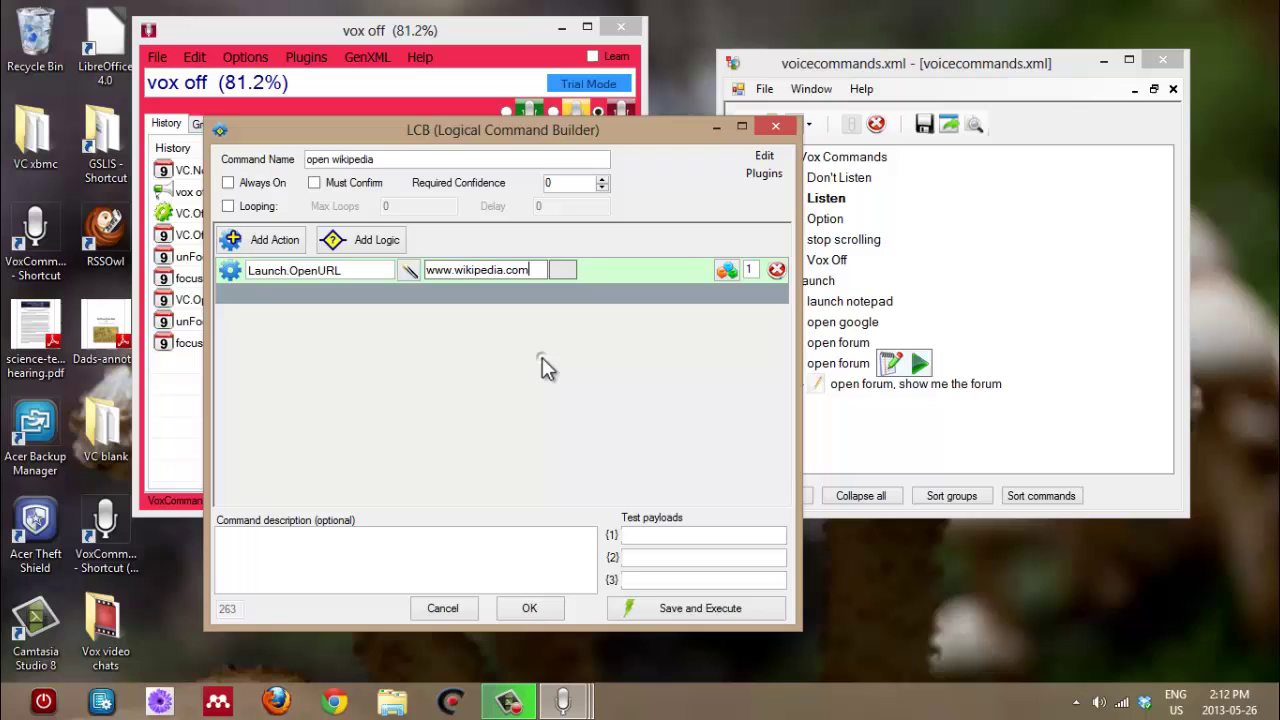
# Save and execute the edited command as a test, closing the browser and accepting the command builder
pyautogui.click(707, 611)
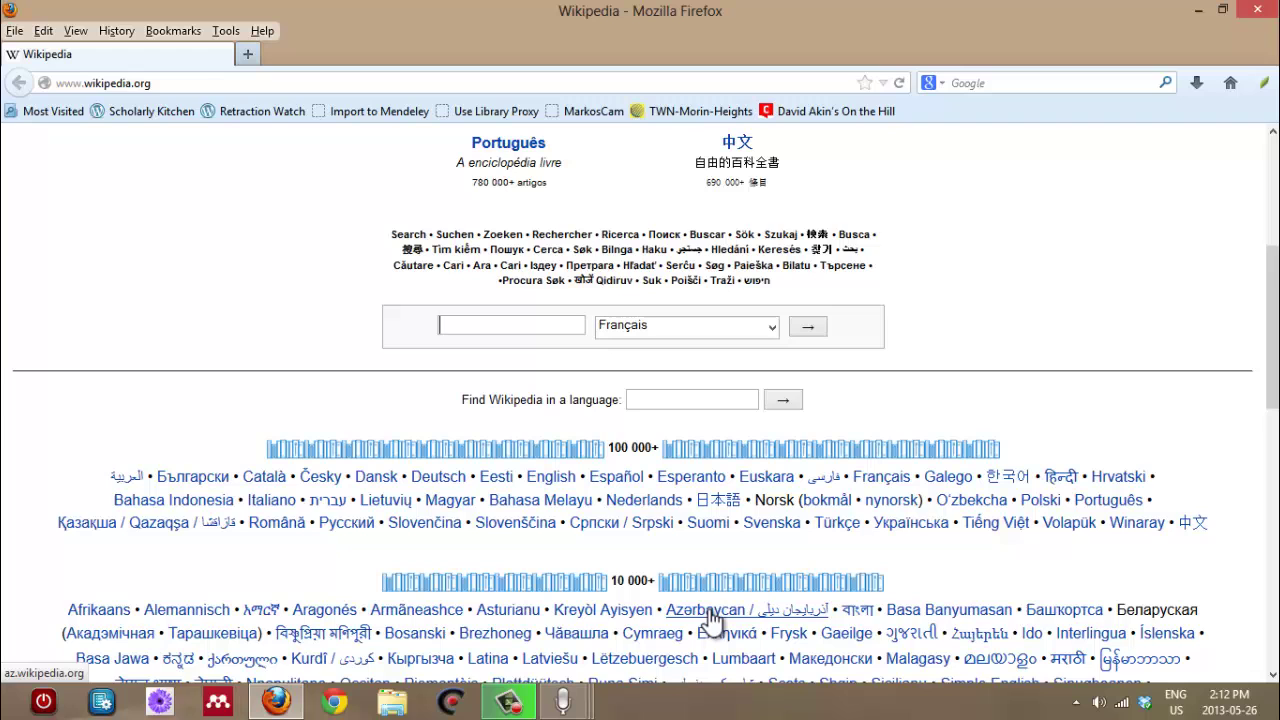
pyautogui.click(1263, 9)
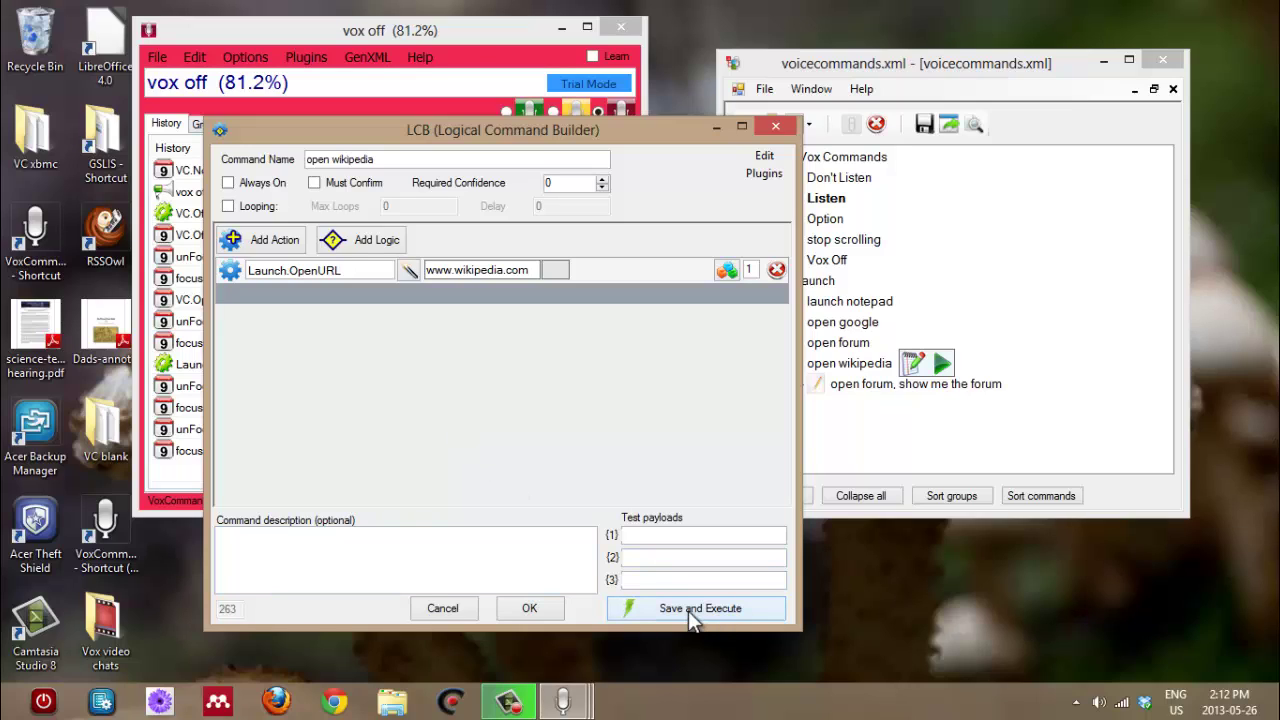
pyautogui.click(550, 610)
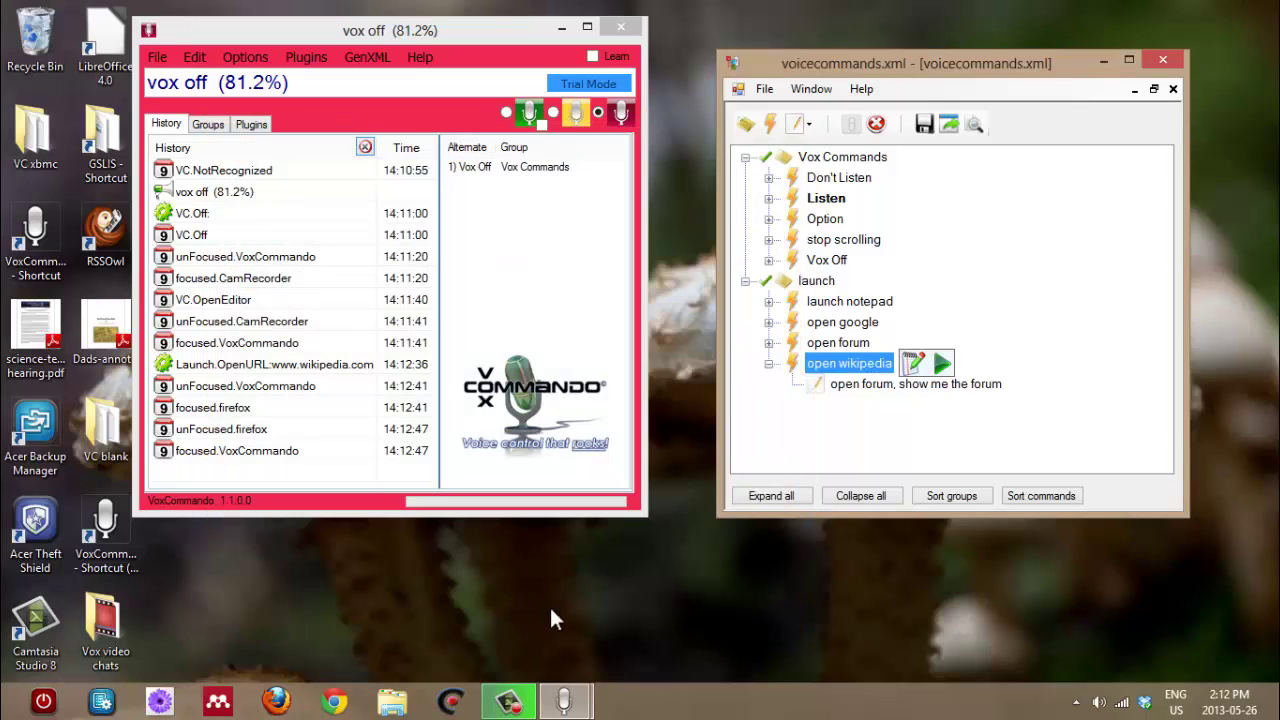
# Replace the spoken phrases under the "open wikipedia" command with "open wikipedia"
pyautogui.click(862, 390)
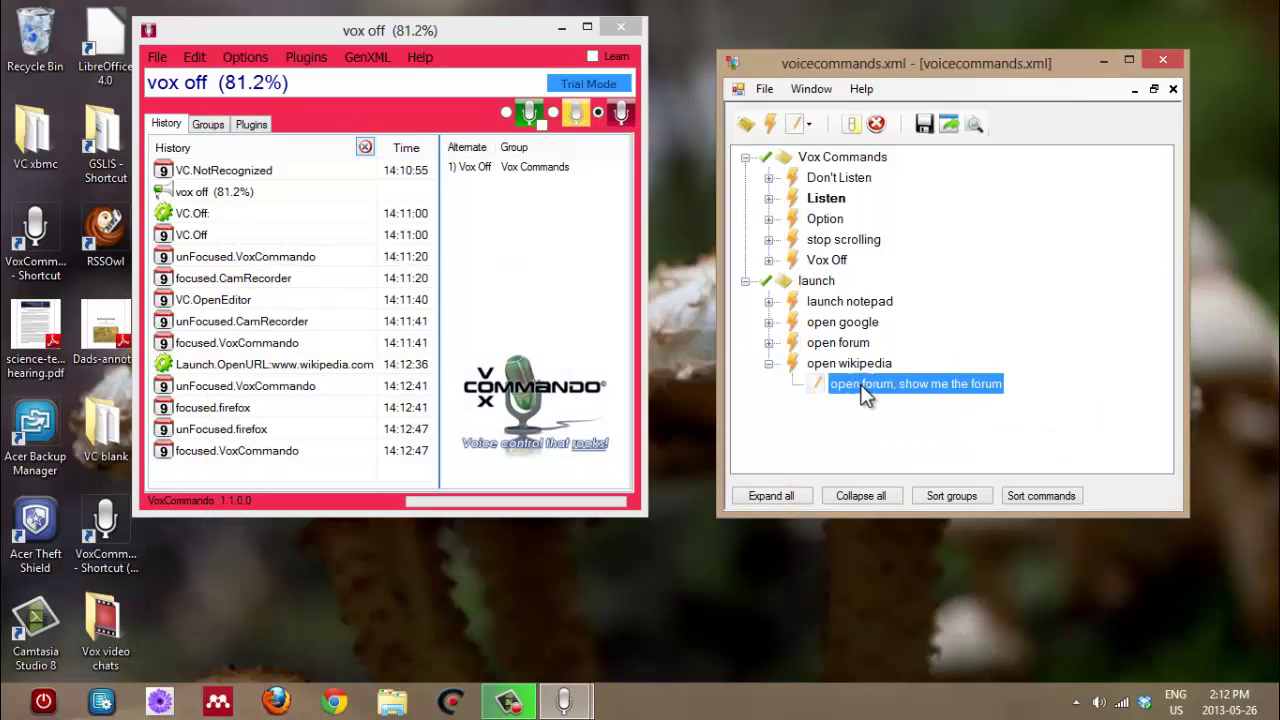
pyautogui.click(862, 388)
pyautogui.click(862, 388)
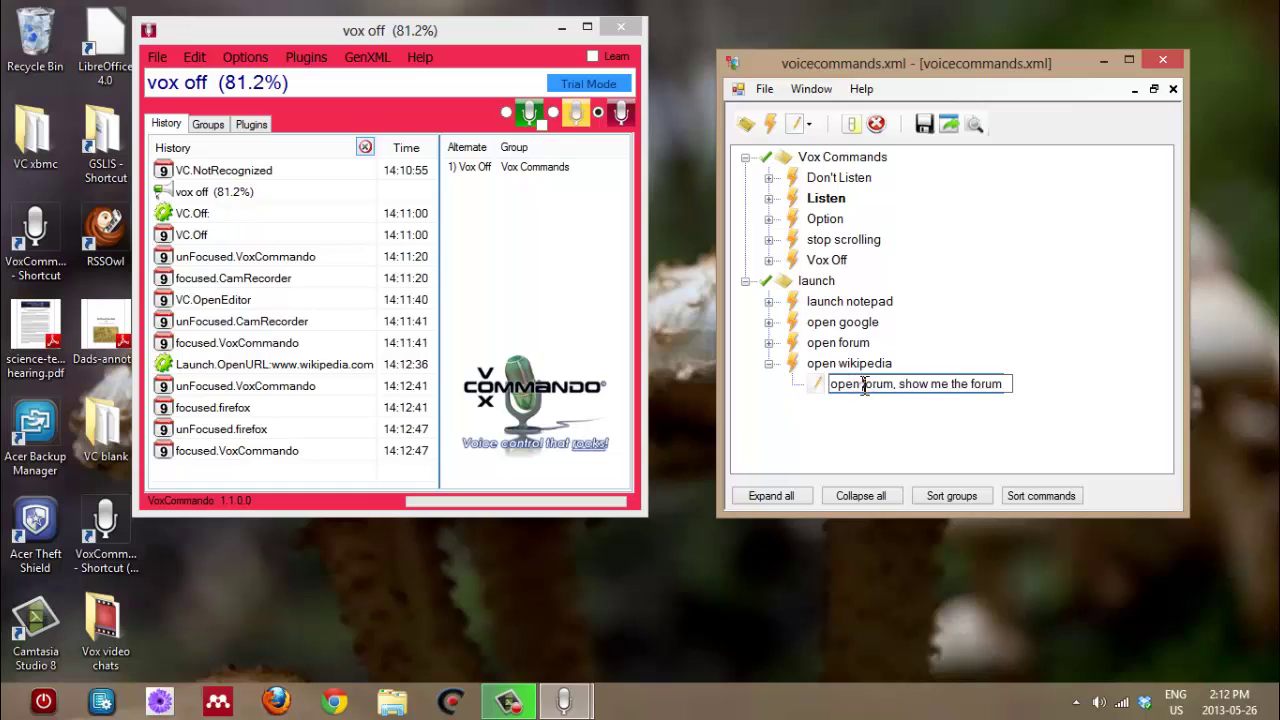
pyautogui.moveTo(862, 388); pyautogui.dragTo(1022, 392)
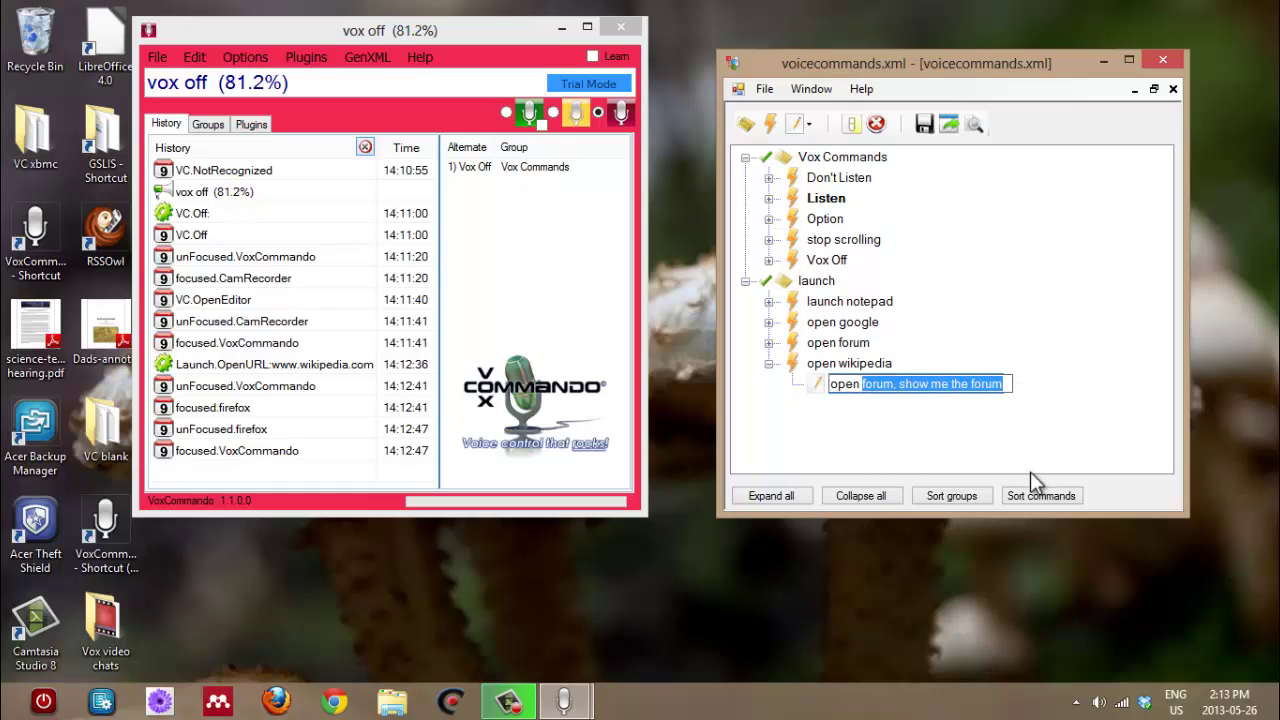
pyautogui.write('wiki')
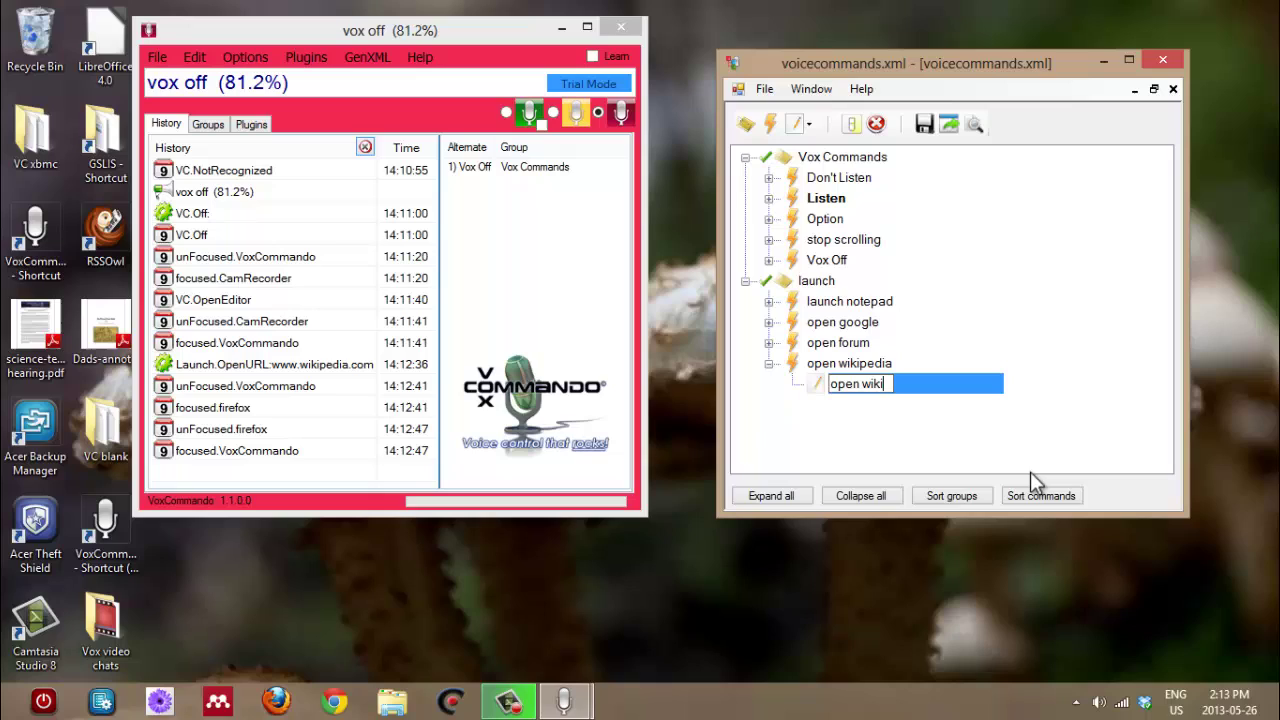
pyautogui.write('pedia')
pyautogui.click(927, 438)
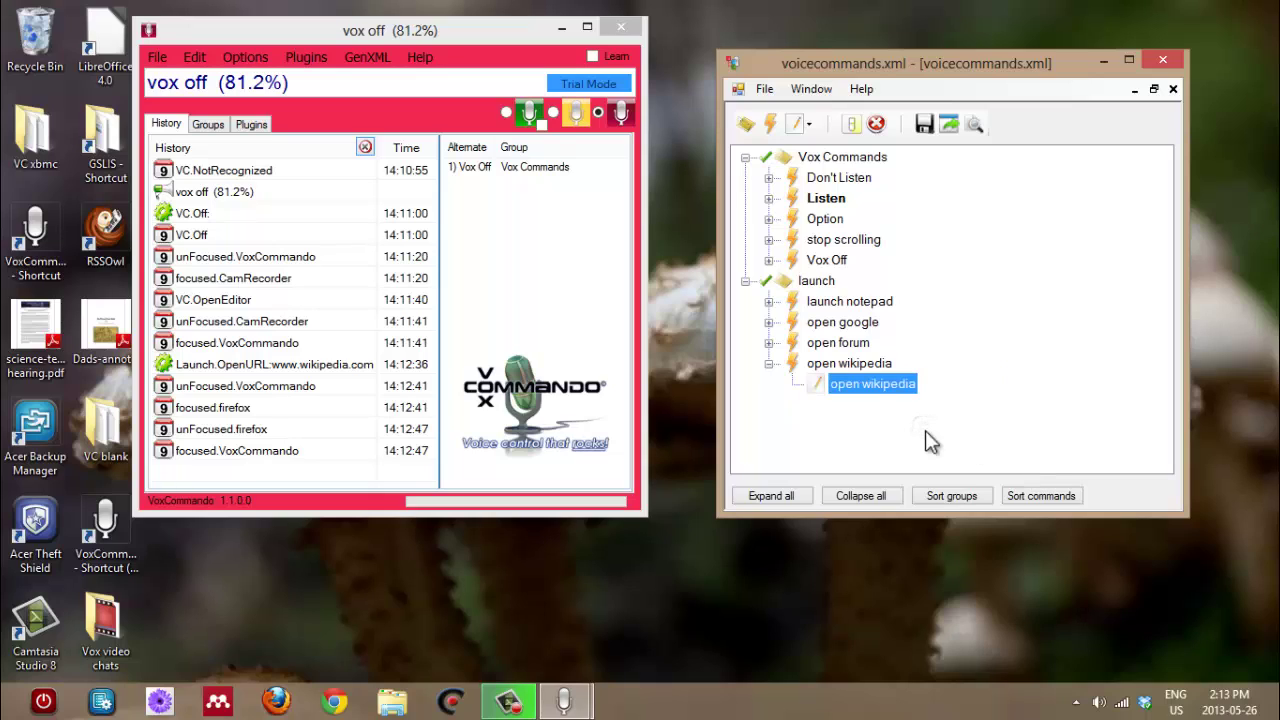
# Save and close the voicecommands.xml command tree, and perform a Quick Restart of VoxCommando
pyautogui.click(926, 125)
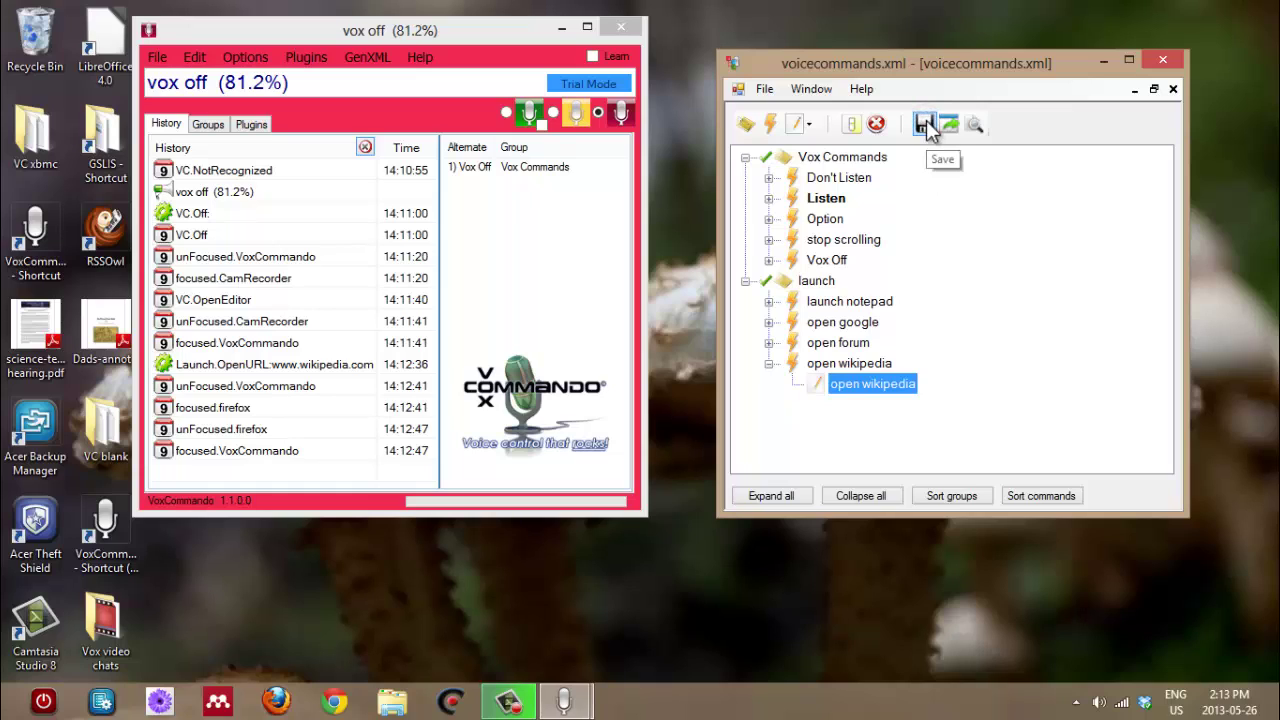
pyautogui.click(1166, 57)
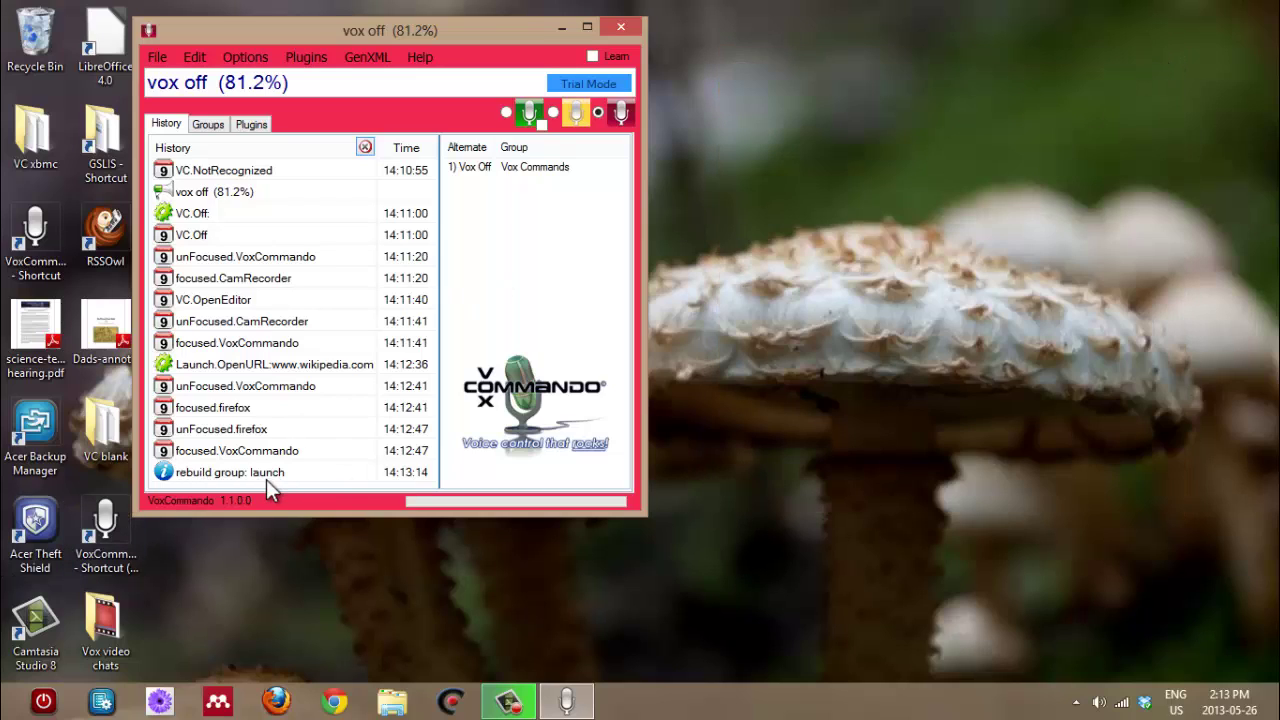
pyautogui.click(159, 57)
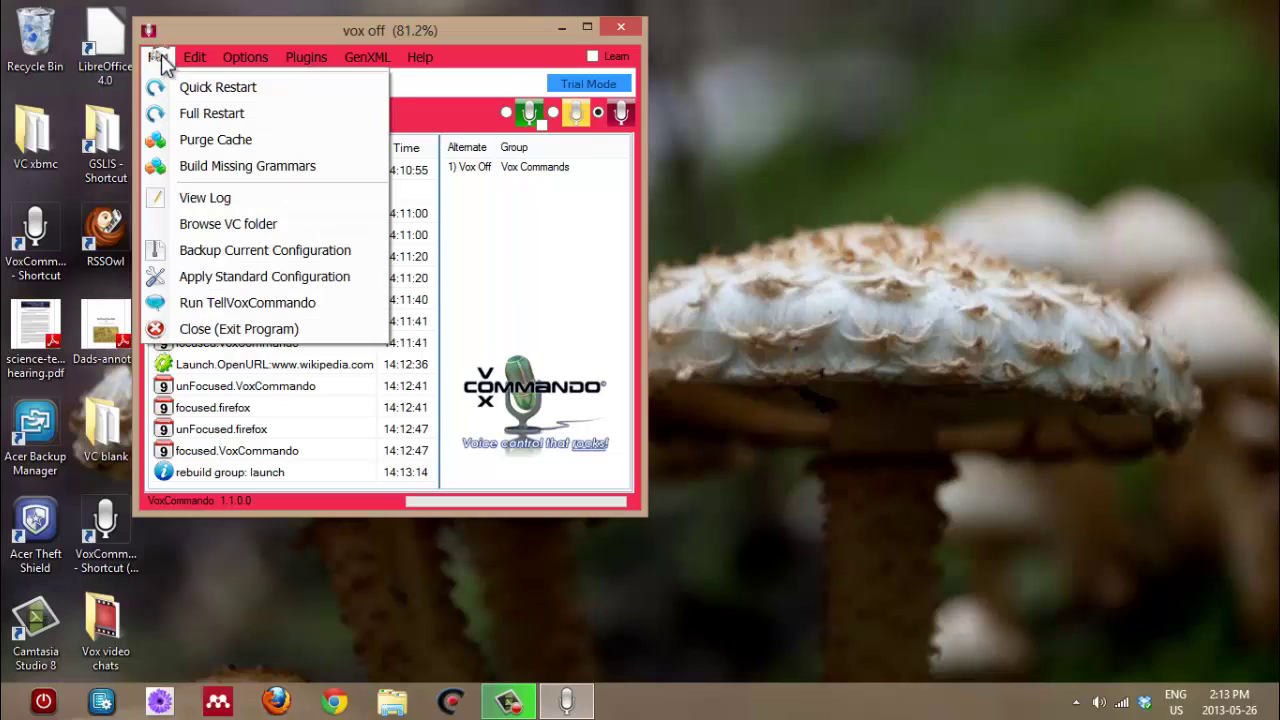
pyautogui.click(161, 56)
pyautogui.click(150, 57)
pyautogui.click(208, 90)
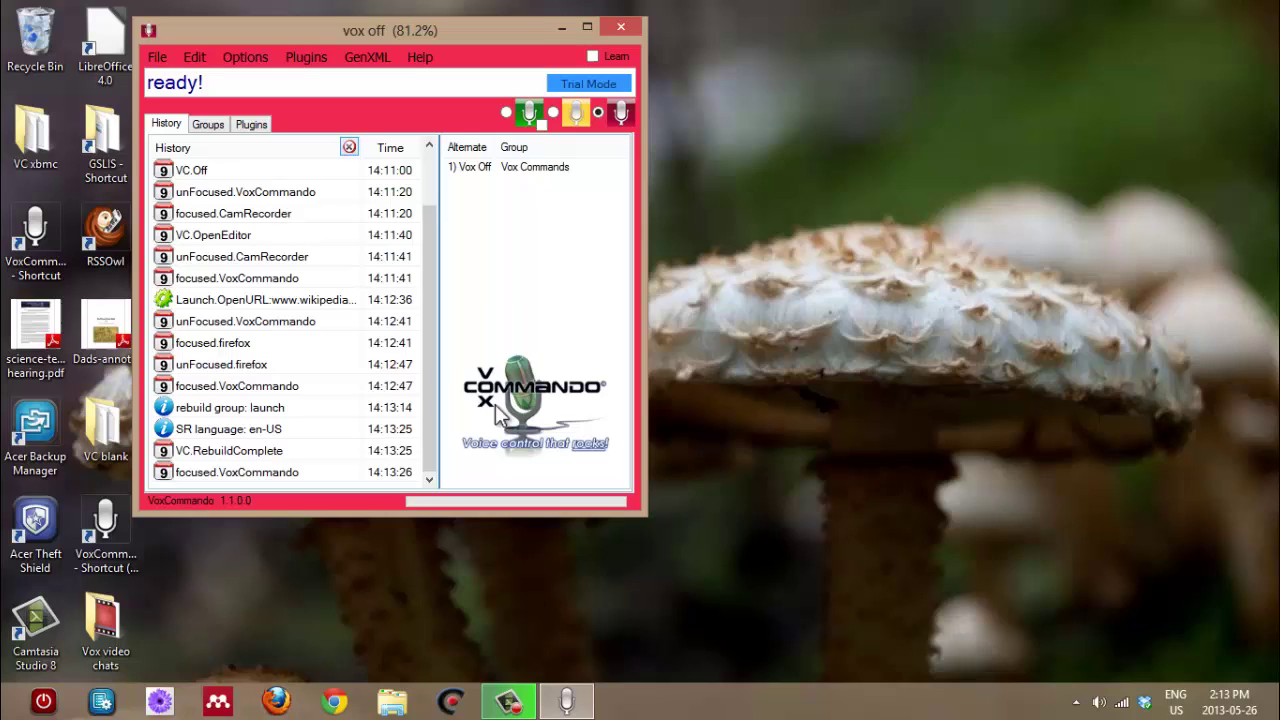
# Turn on voice listening and test the spoken command "open wikipedia", closing the browser and editor windows between attempts
pyautogui.click(506, 112)
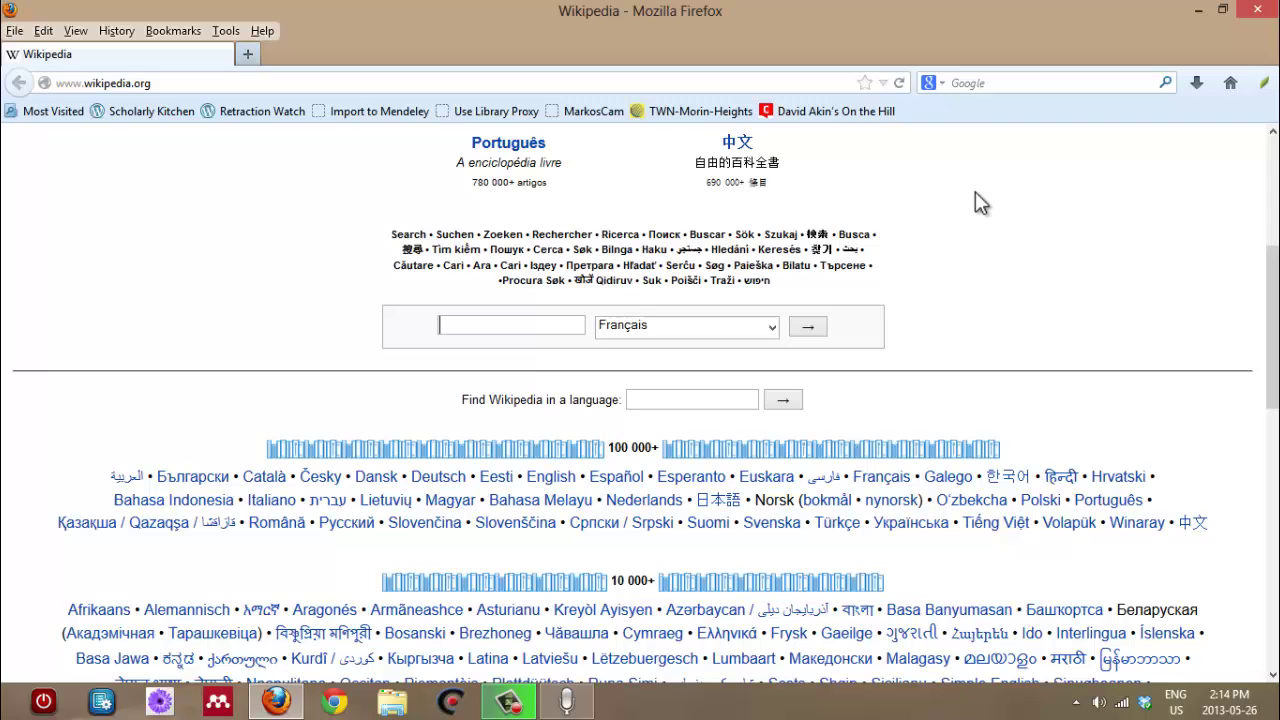
pyautogui.click(1272, 12)
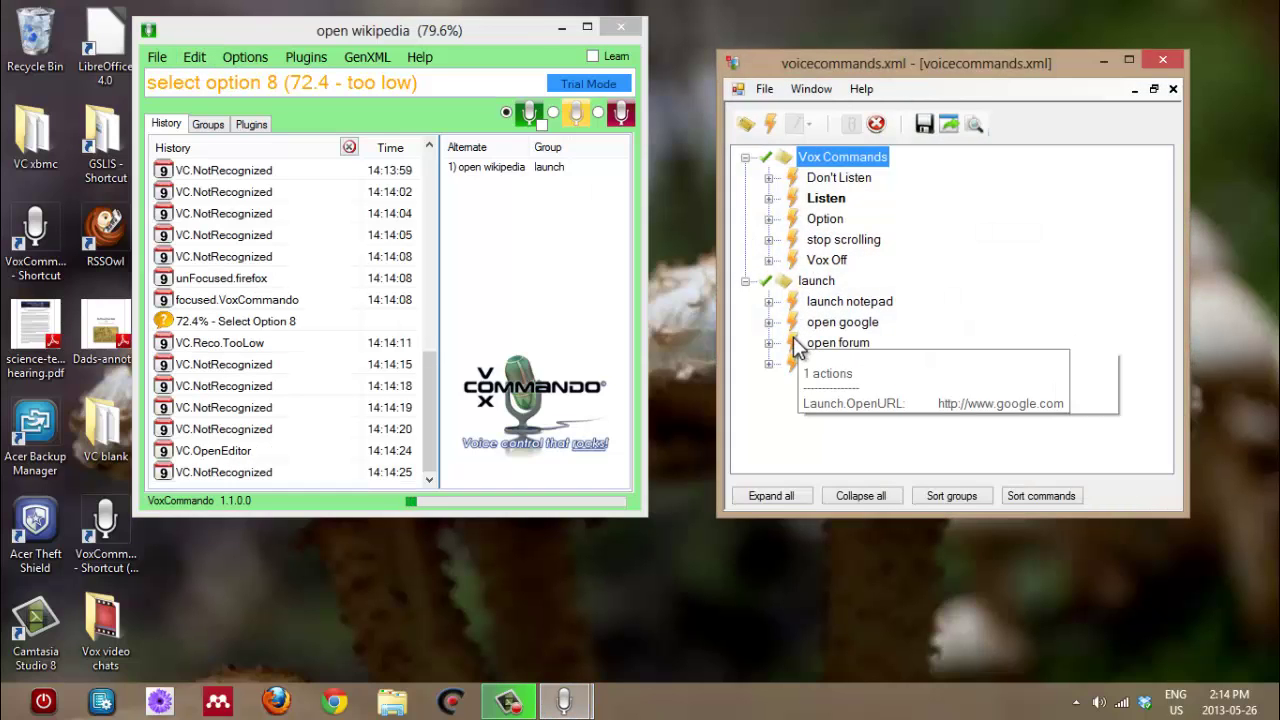
pyautogui.click(1157, 58)
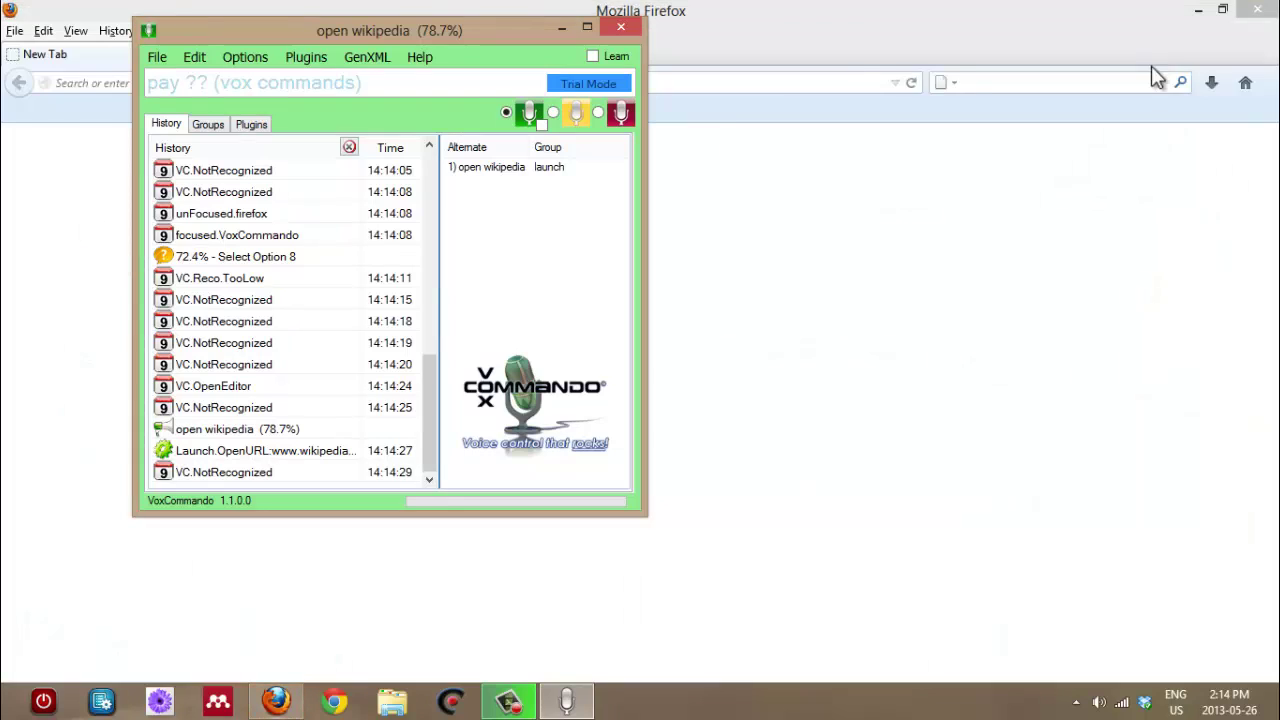
pyautogui.click(1265, 15)
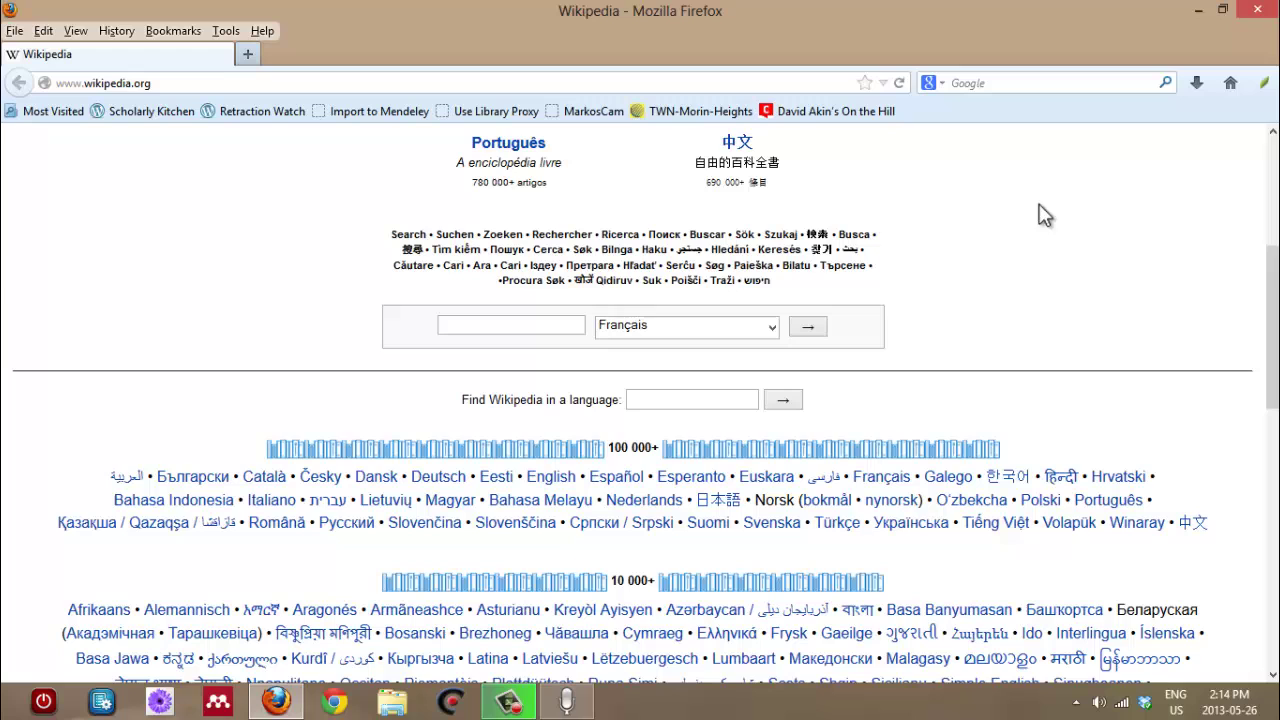
# Turn off VoxCommando's voice listening and return to the Wikipedia page in Firefox
pyautogui.click(567, 701)
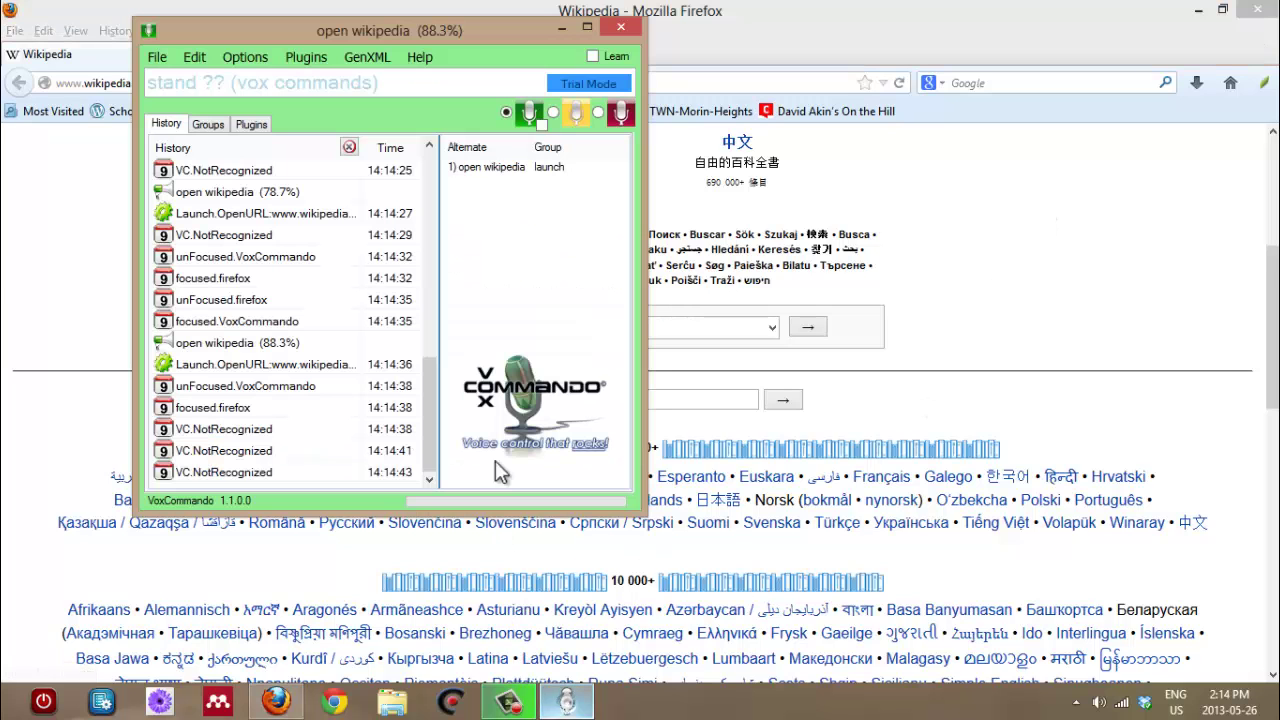
pyautogui.click(597, 112)
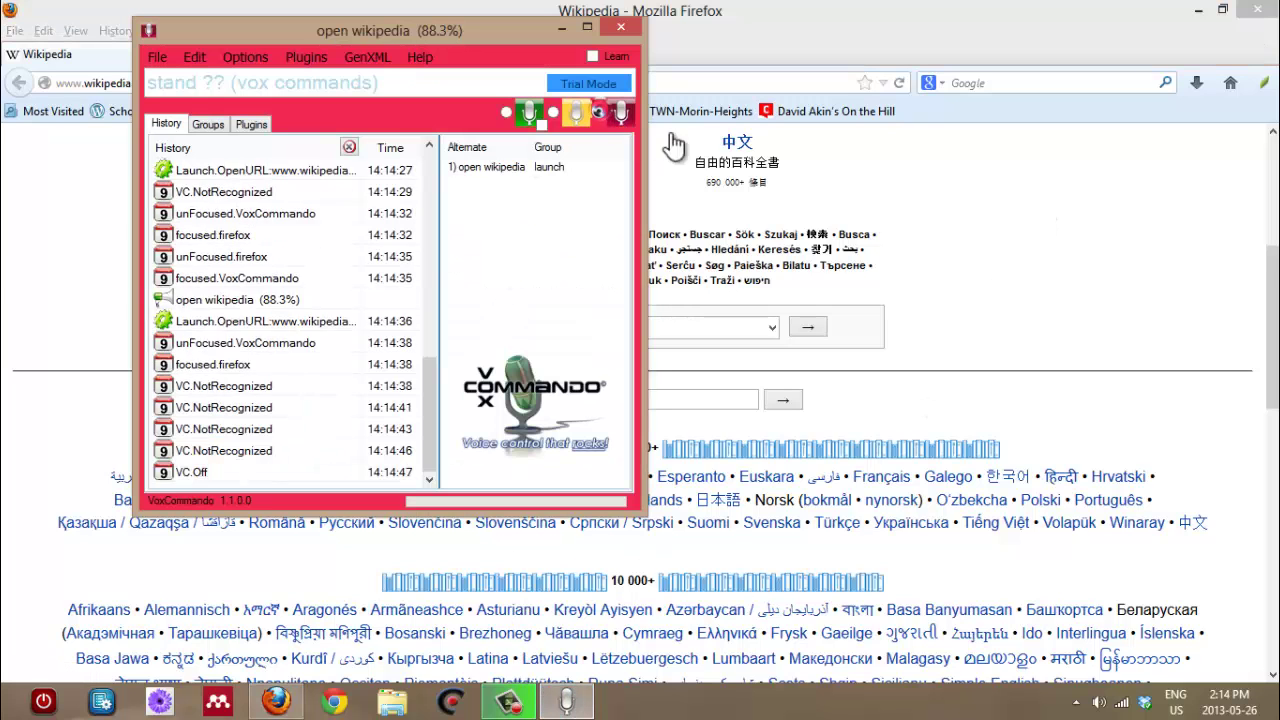
pyautogui.click(1091, 199)
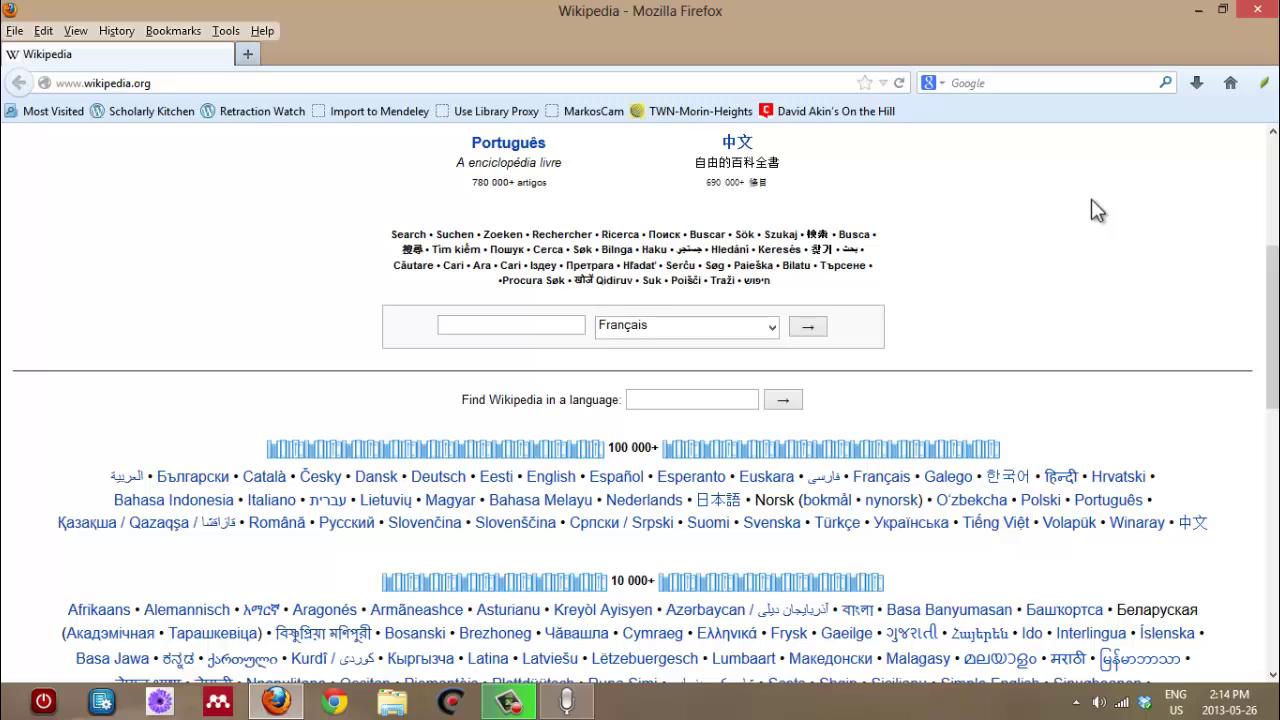
# Search the English-language Wikipedia for "george bush" and copy the address of the page that opens
pyautogui.click(773, 330)
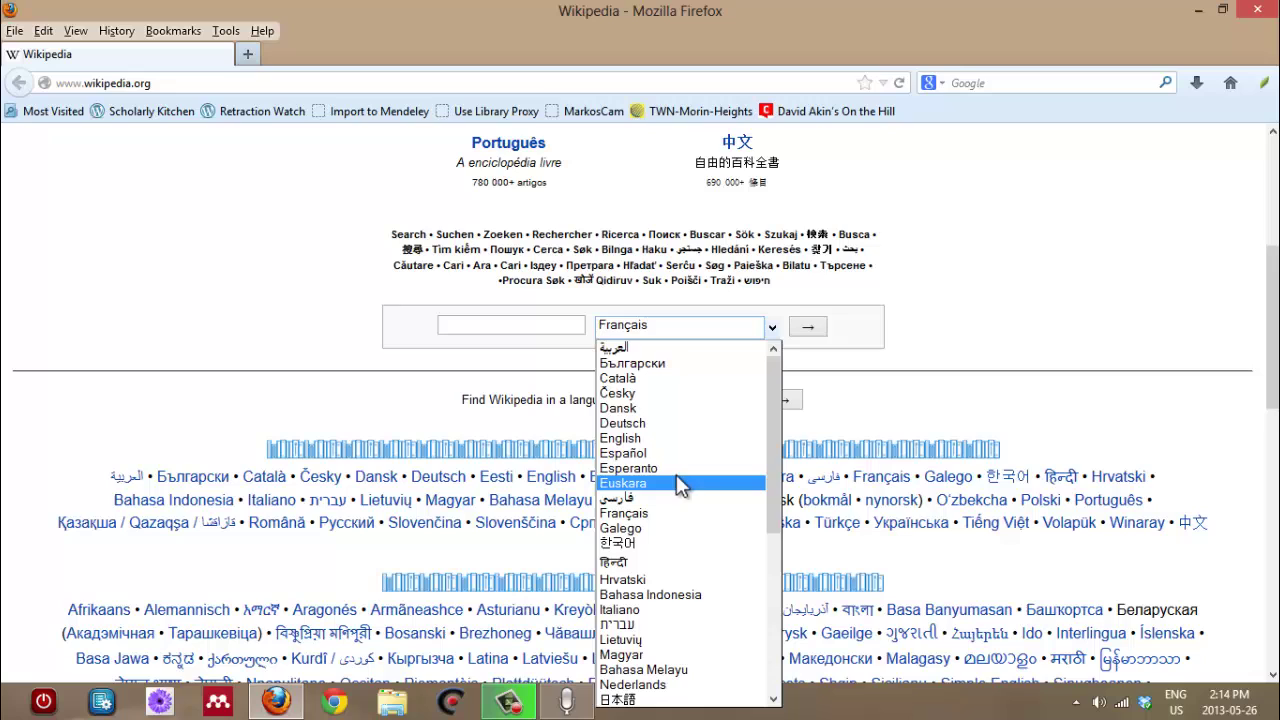
pyautogui.click(625, 439)
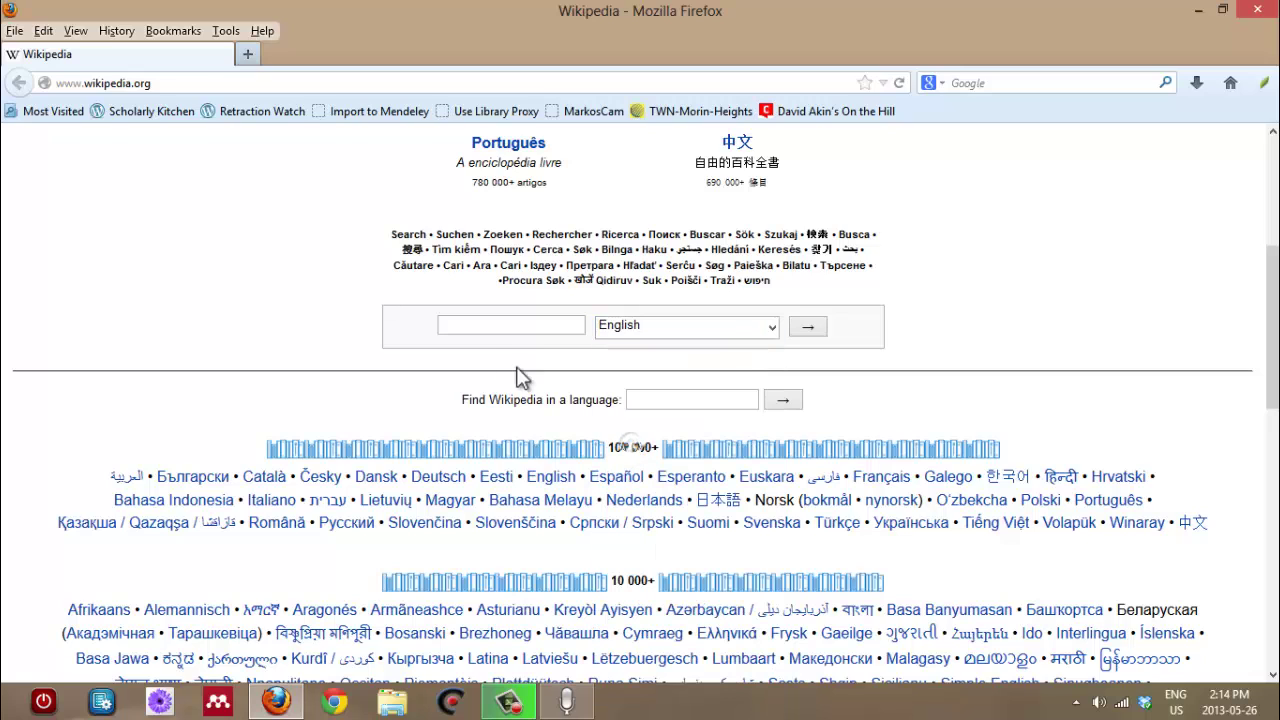
pyautogui.click(486, 326)
pyautogui.write('george')
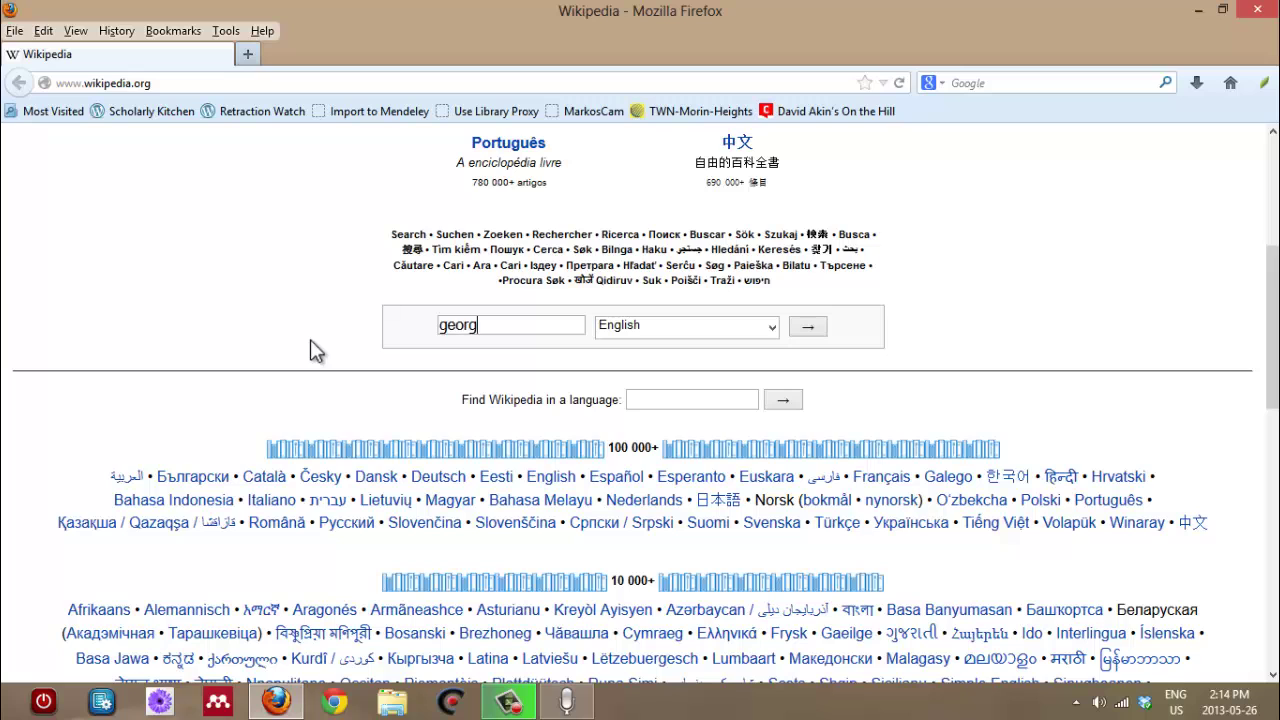
pyautogui.write(' bush')
pyautogui.press('Return')
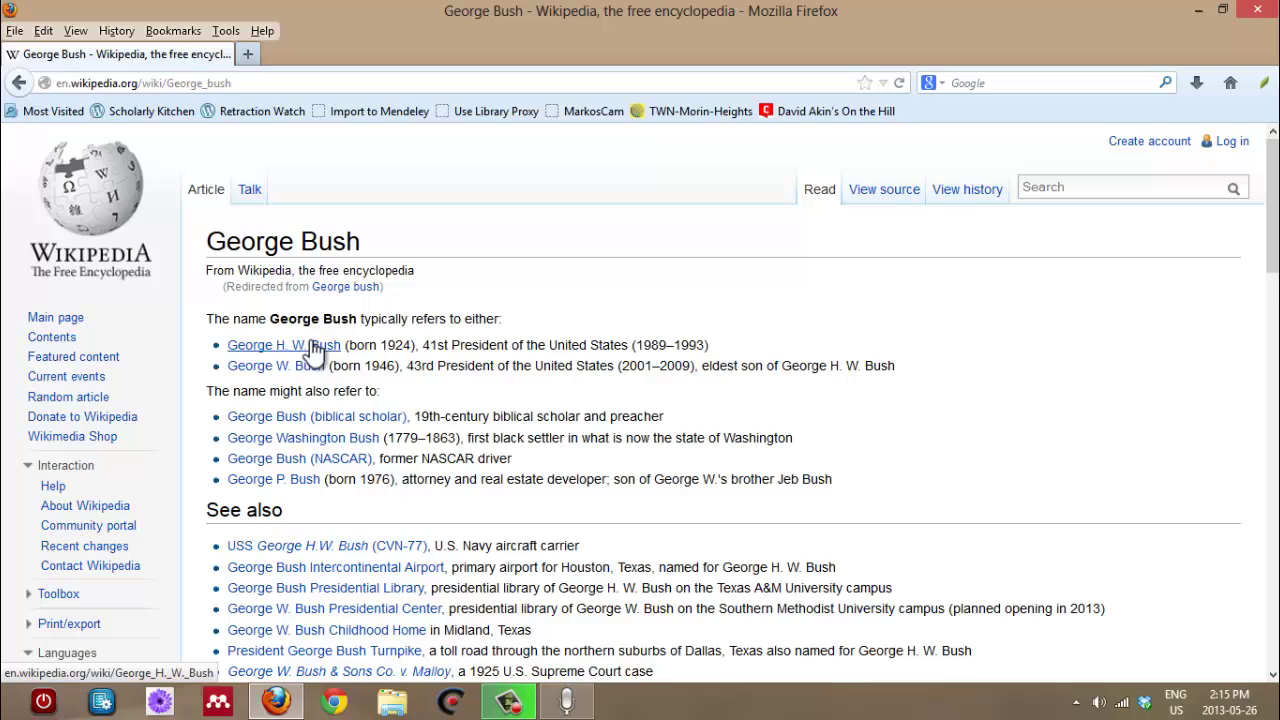
pyautogui.moveTo(236, 83); pyautogui.dragTo(44, 85)
pyautogui.hotkey('ctrl', 'c')
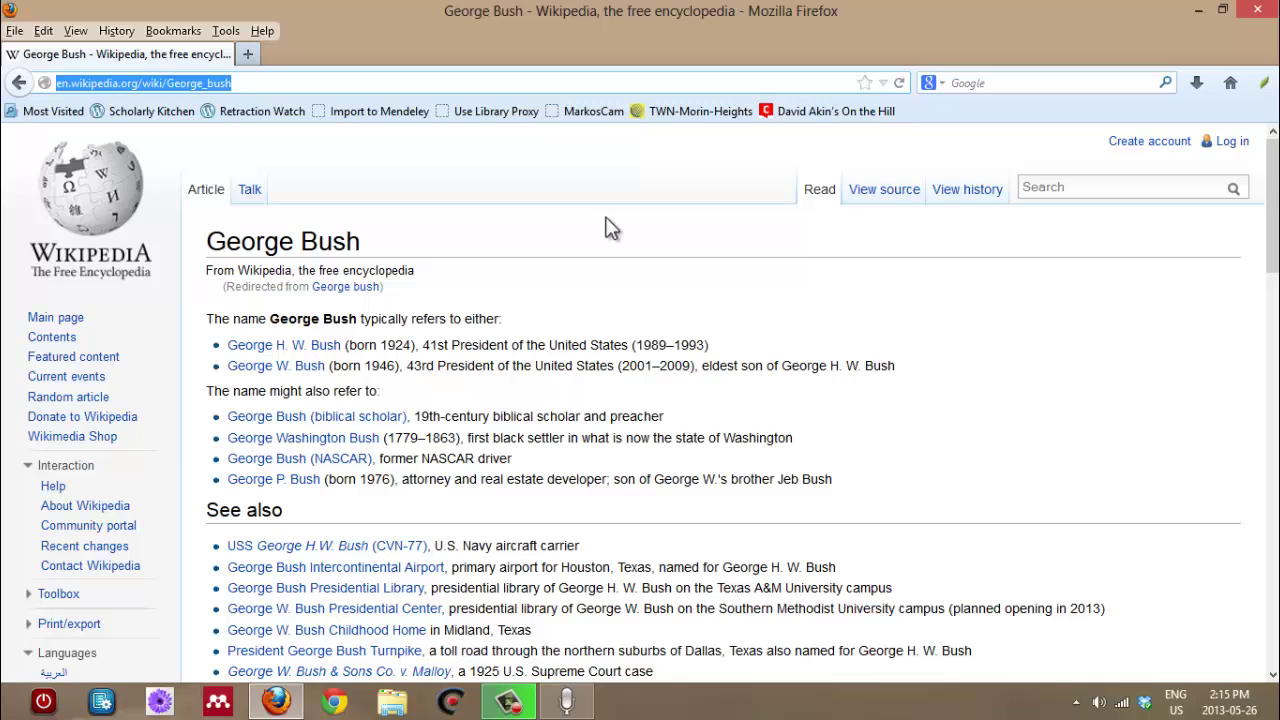
# In VoxCommando, replace the URL of the "open wikipedia" command with the copied address, and close the Firefox window
pyautogui.click(566, 703)
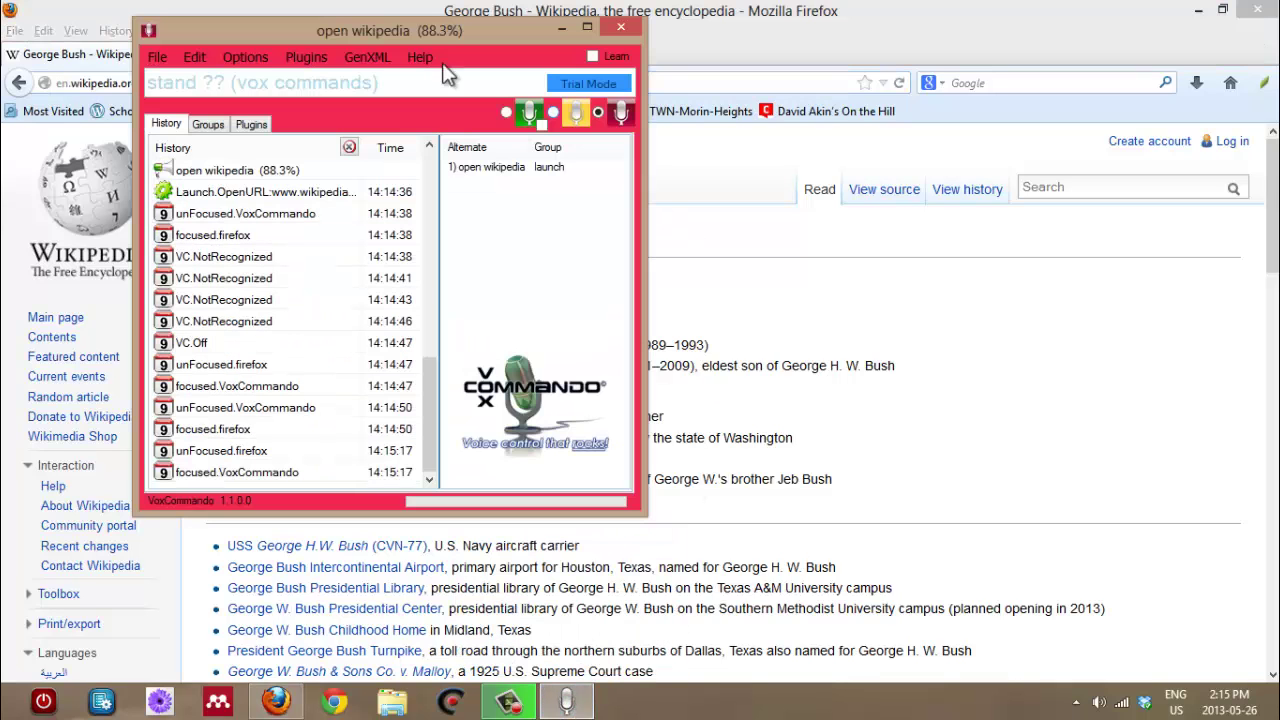
pyautogui.click(204, 60)
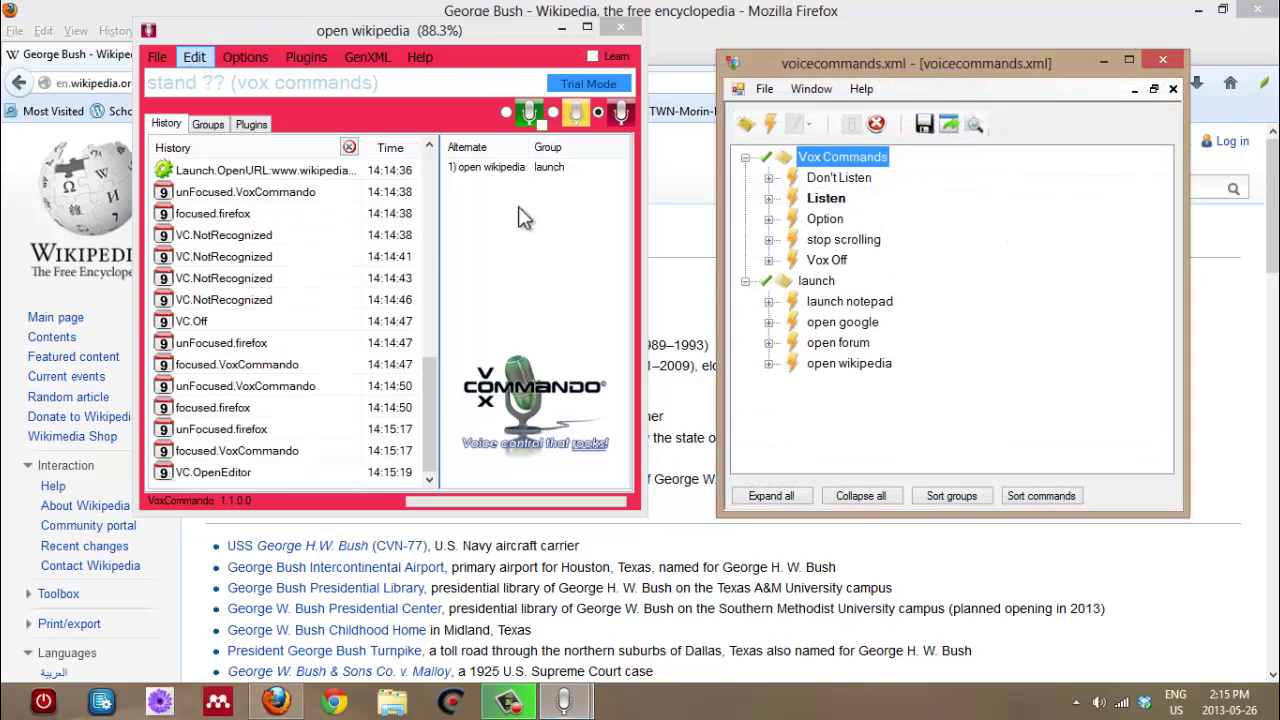
pyautogui.click(848, 364)
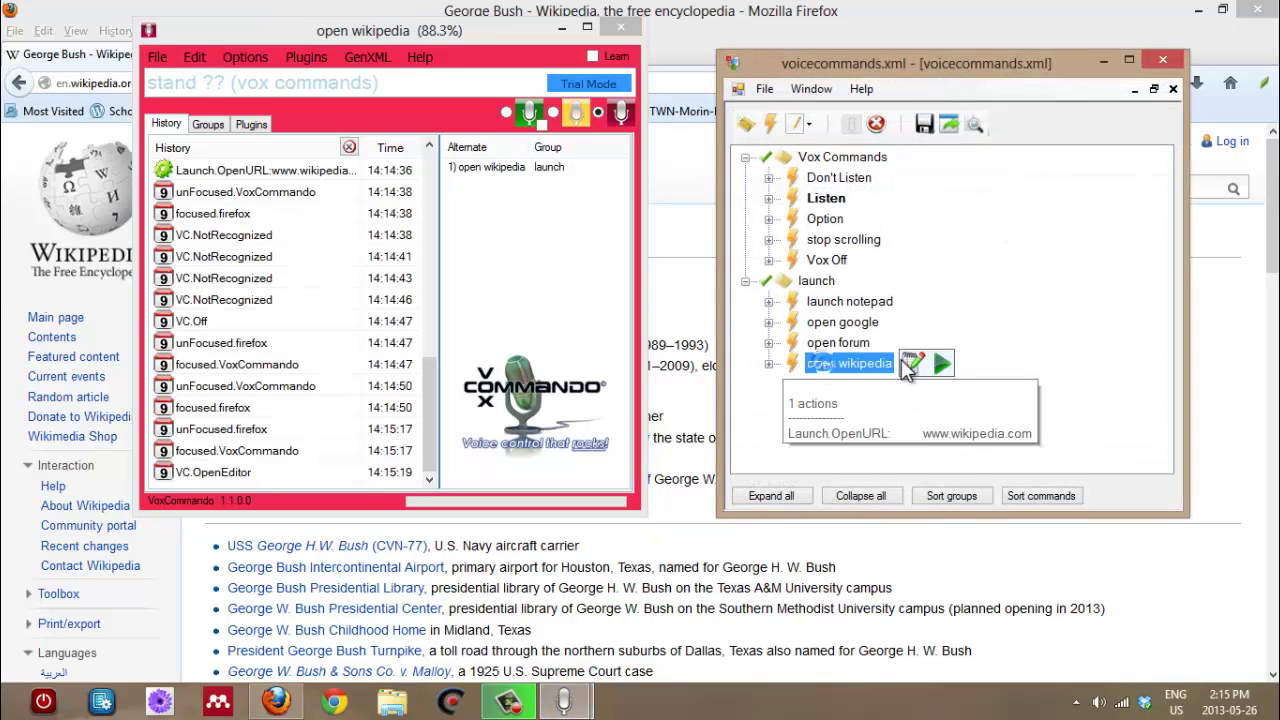
pyautogui.click(912, 363)
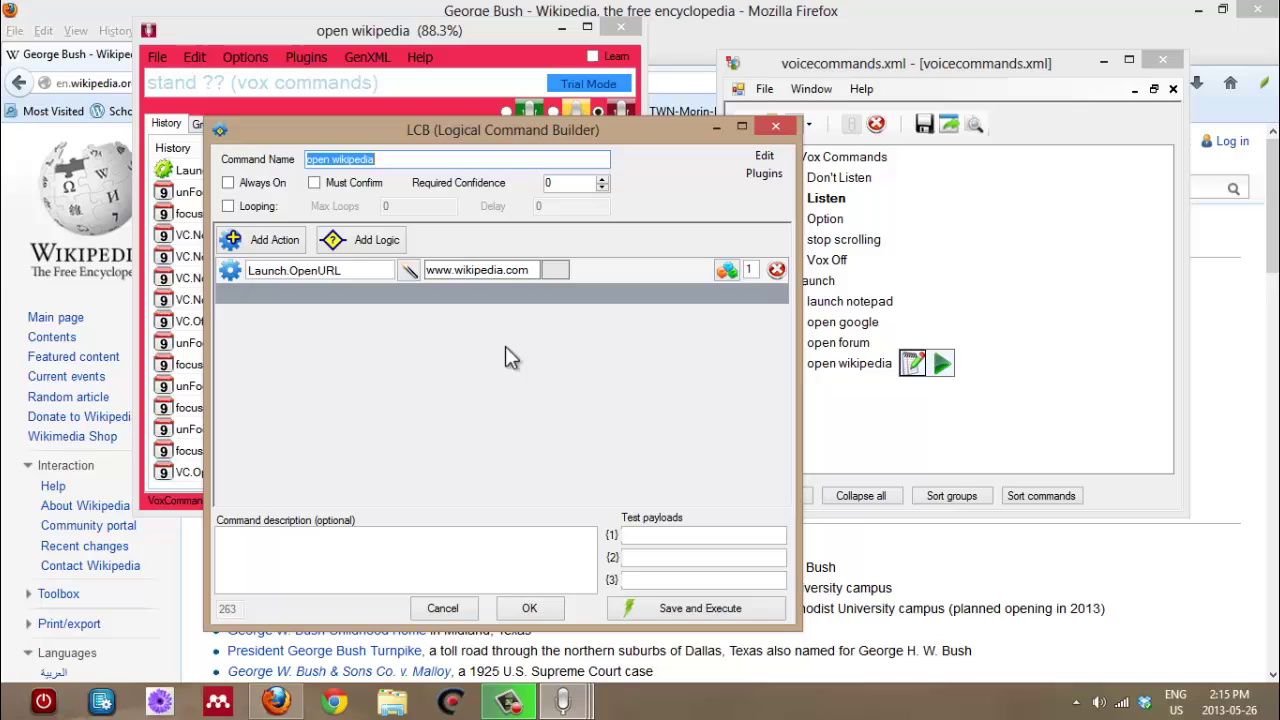
pyautogui.click(556, 270)
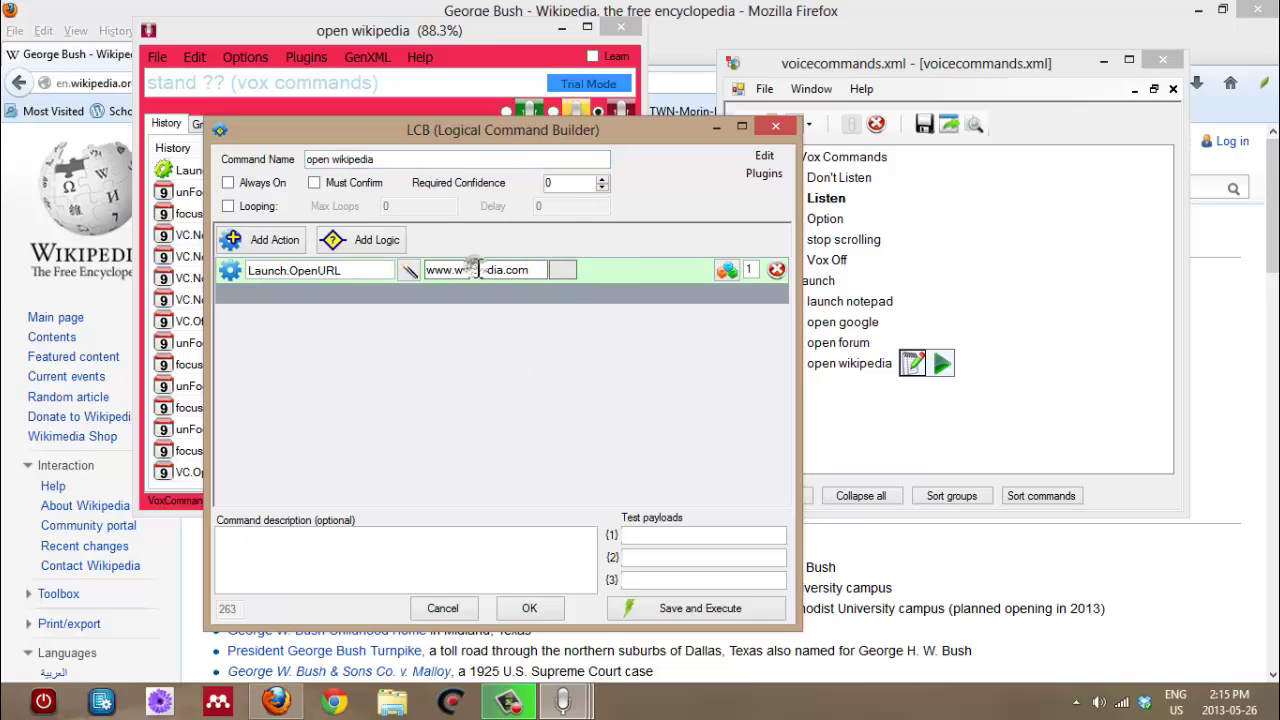
pyautogui.moveTo(528, 270); pyautogui.dragTo(426, 270)
pyautogui.press('BackSpace')
pyautogui.hotkey('ctrl', 'v')
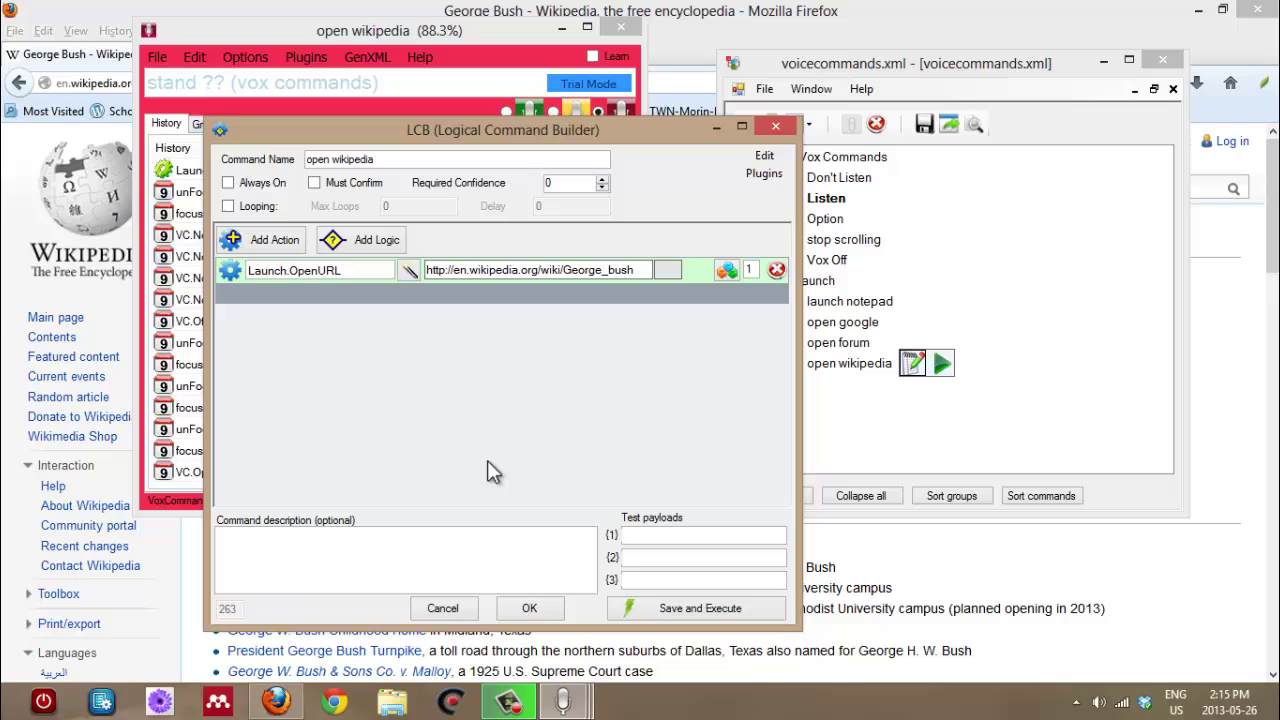
pyautogui.click(1272, 6)
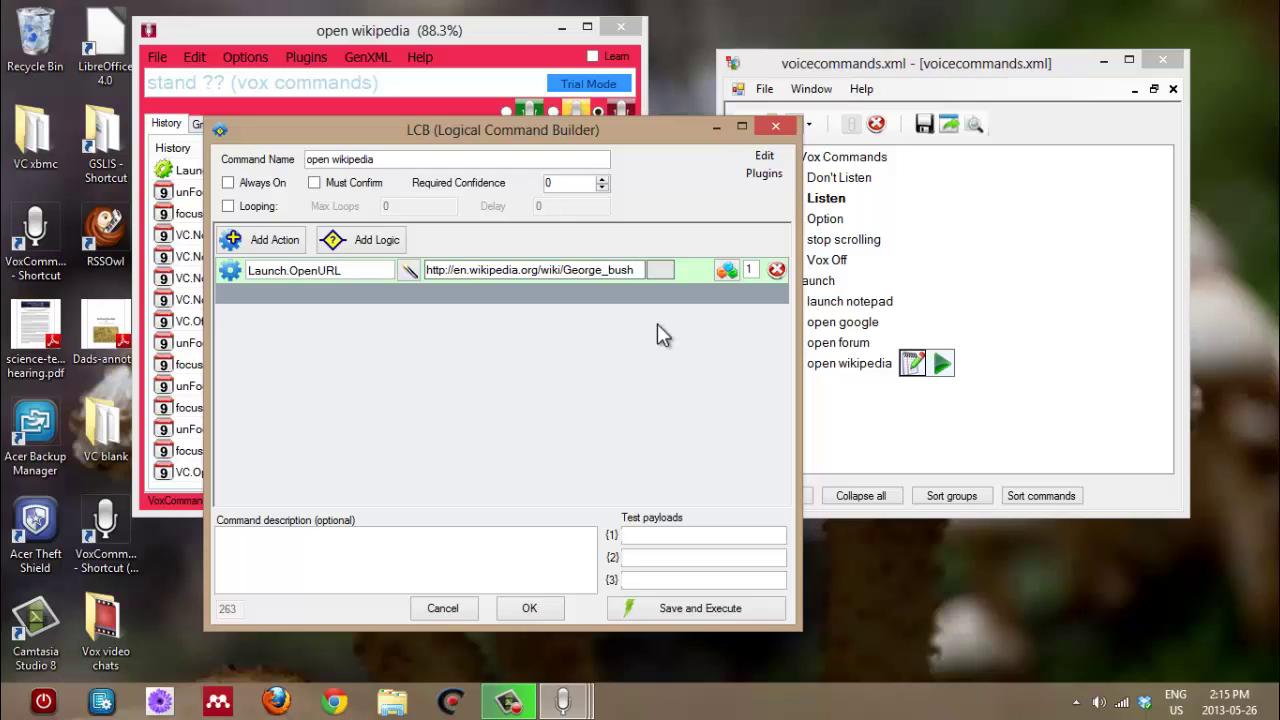
# Replace "George_bush" at the end of the Launch.OpenURL address with the payload placeholder {1}
pyautogui.click(657, 272)
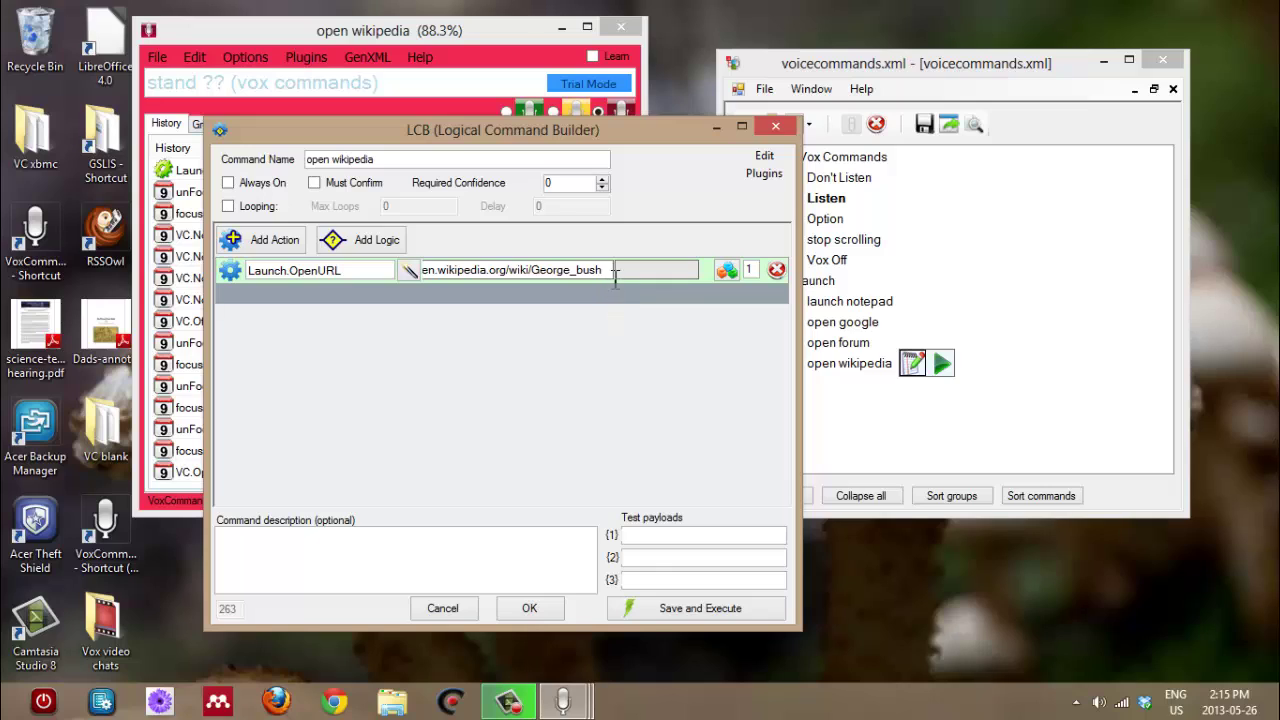
pyautogui.moveTo(612, 270); pyautogui.dragTo(562, 270)
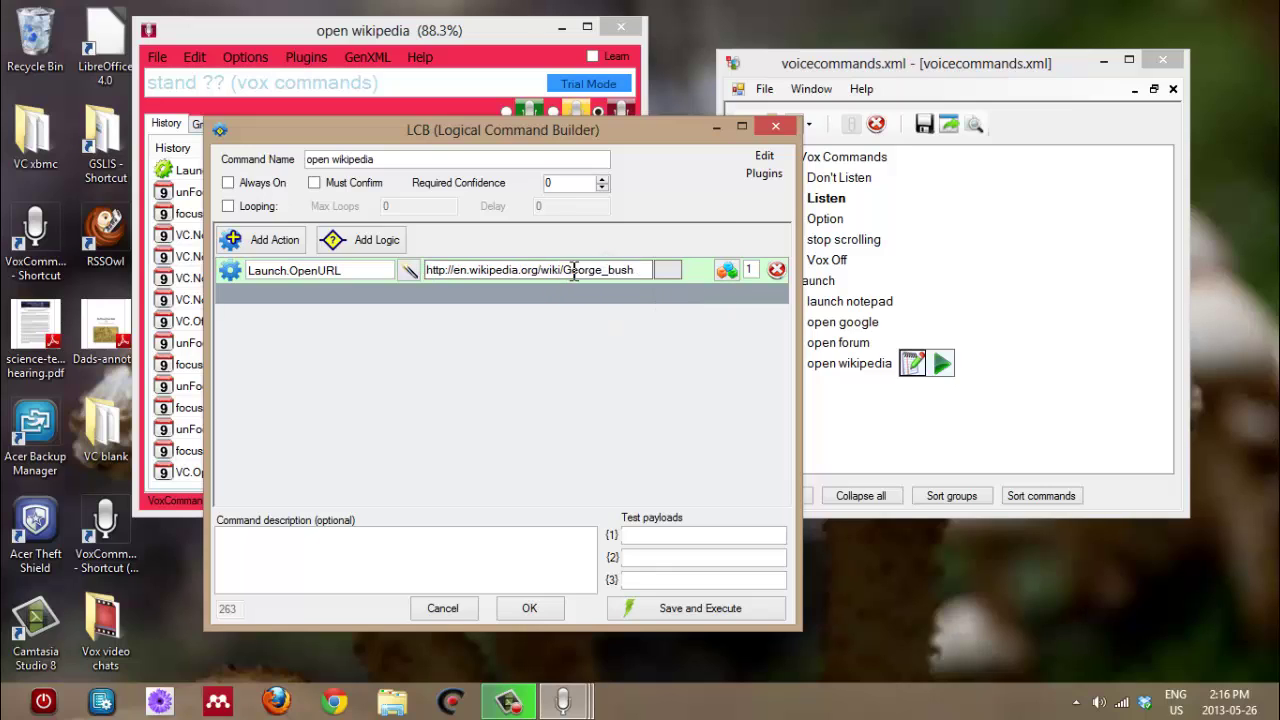
pyautogui.doubleClick(566, 270)
pyautogui.press('BackSpace')
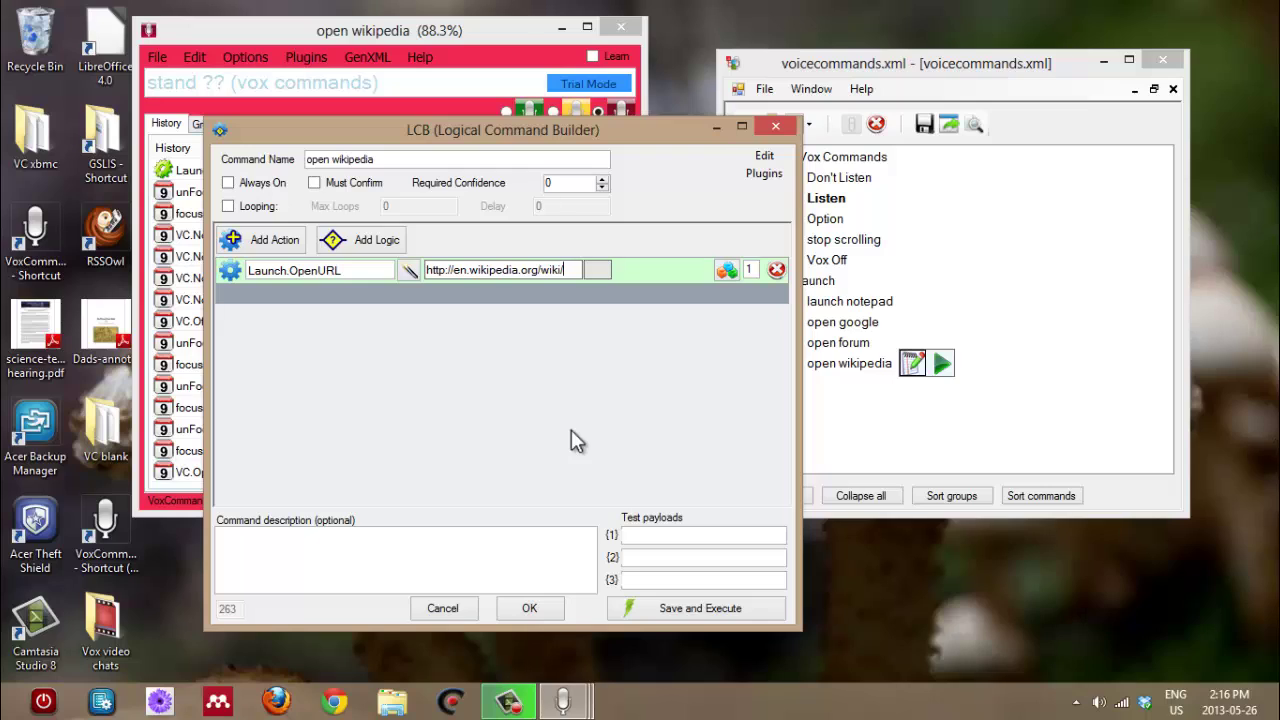
pyautogui.write('{1}')
pyautogui.click(654, 536)
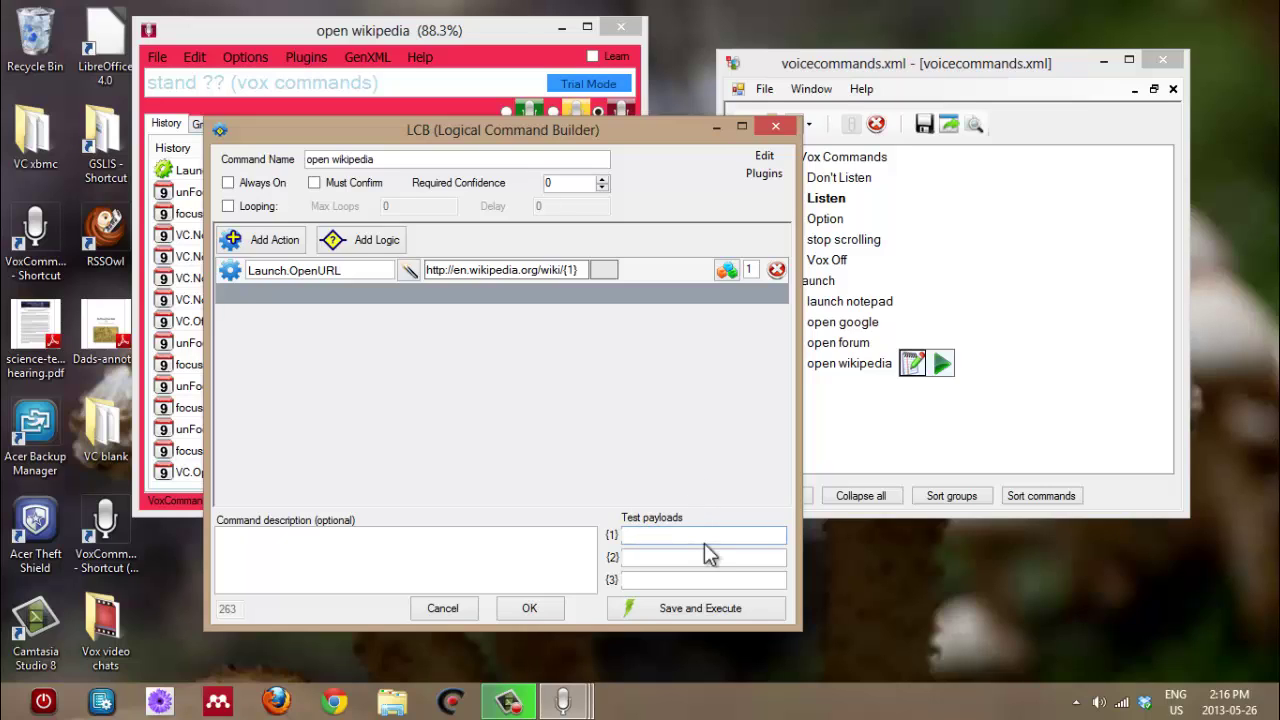
pyautogui.write('georg')
pyautogui.press('BackSpace')
pyautogui.press('BackSpace')
pyautogui.press('BackSpace')
pyautogui.press('BackSpace')
pyautogui.press('BackSpace')
# Set test payload {1} to "michelle obama", save and execute the command, and close the browser window that opens
pyautogui.click(678, 532)
pyautogui.write('michelle obama')
pyautogui.click(705, 610)
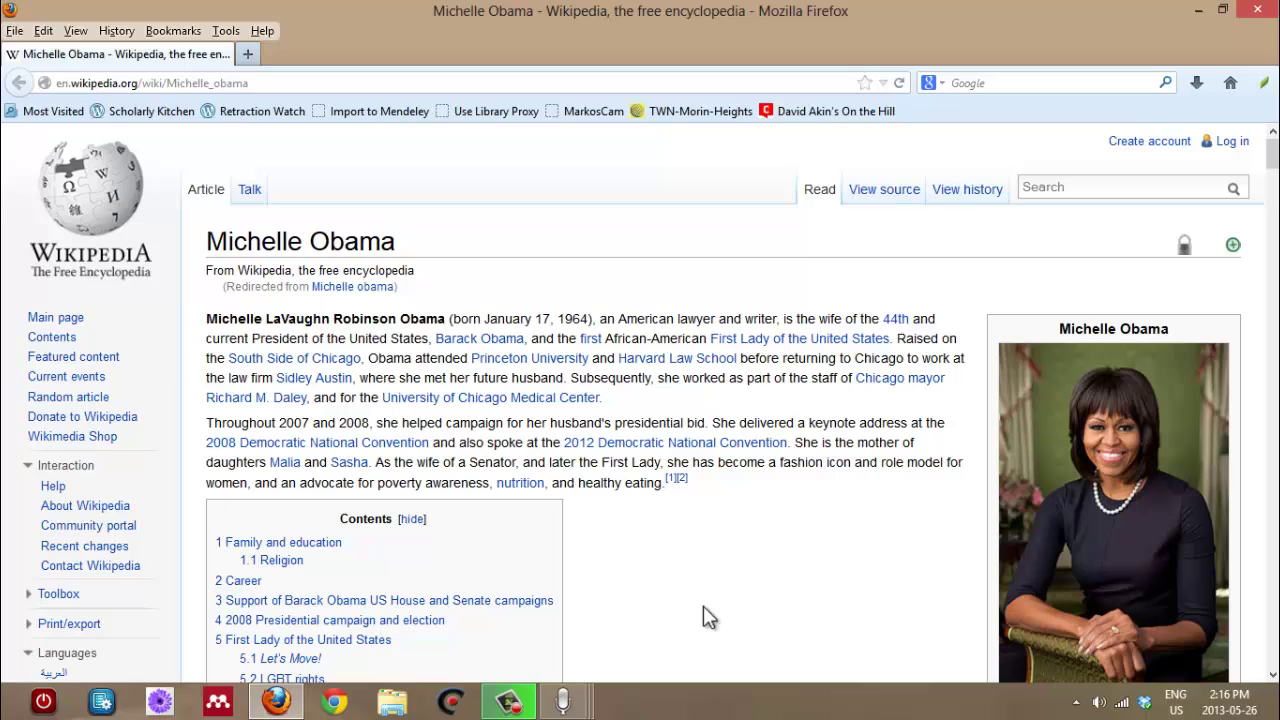
pyautogui.click(1260, 10)
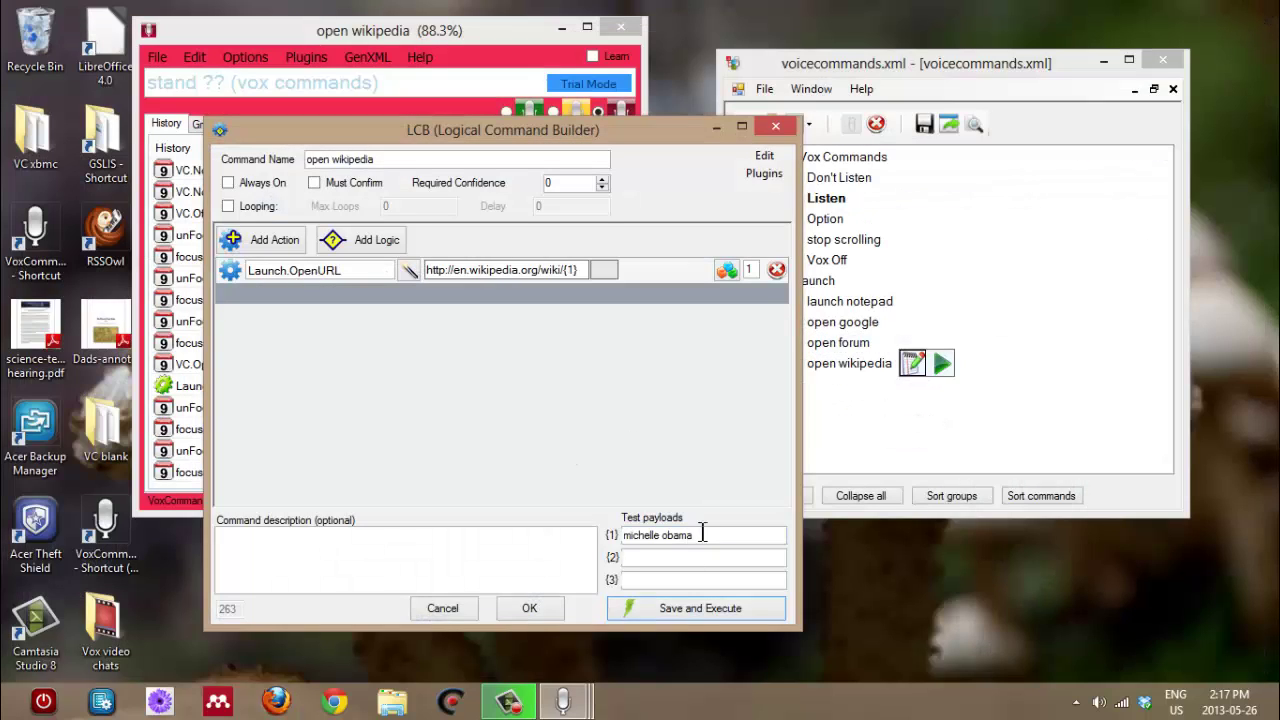
# Clear test payload {1} and accept the changes to the "open wikipedia" command
pyautogui.moveTo(706, 531); pyautogui.dragTo(606, 534)
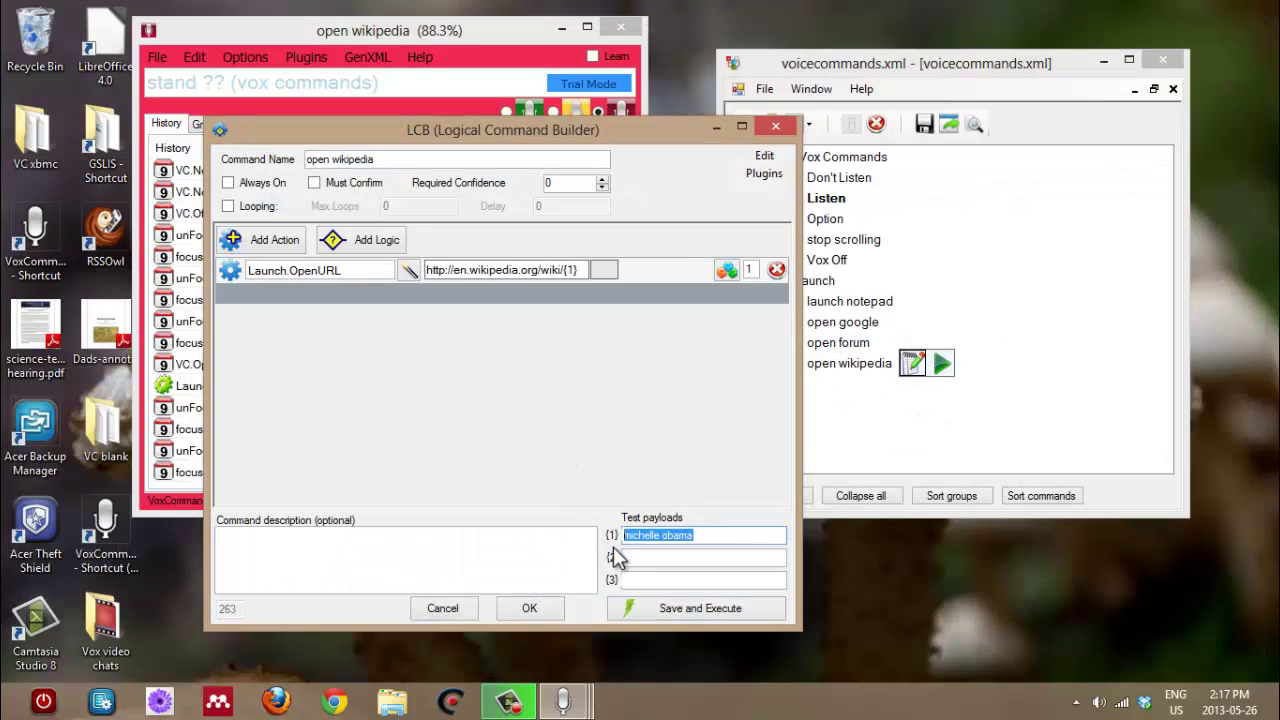
pyautogui.press('BackSpace')
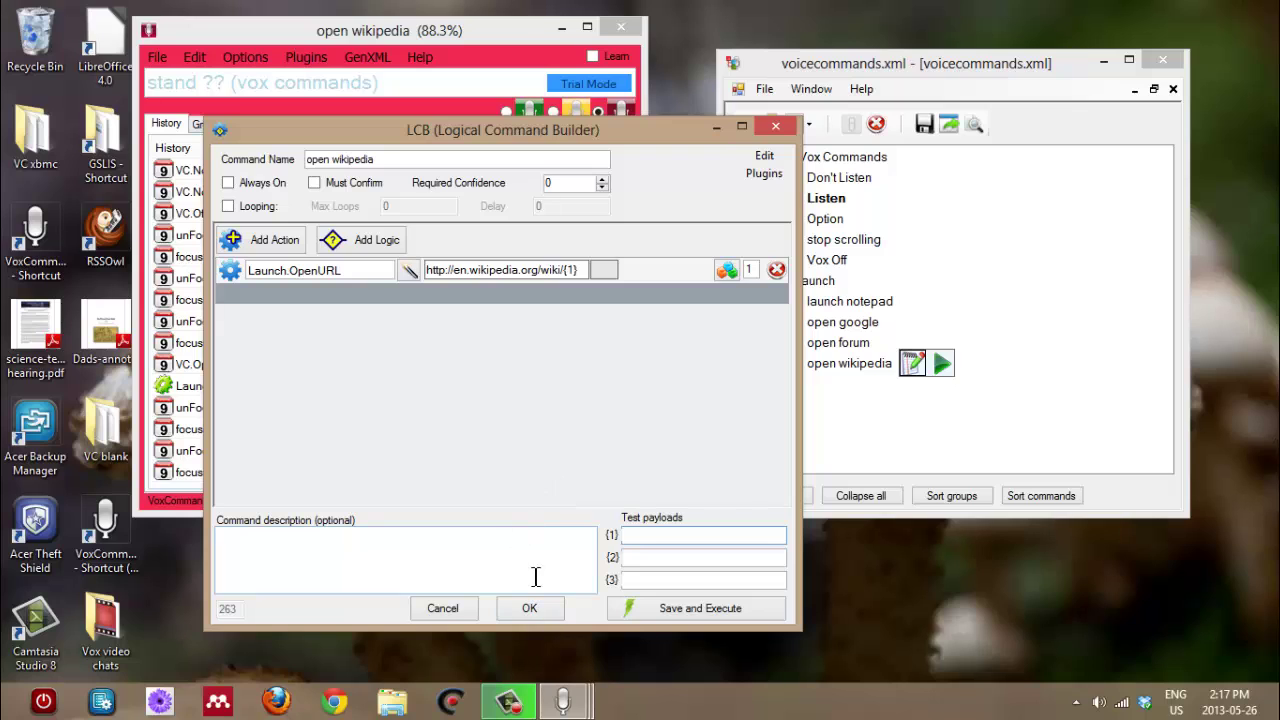
pyautogui.click(525, 608)
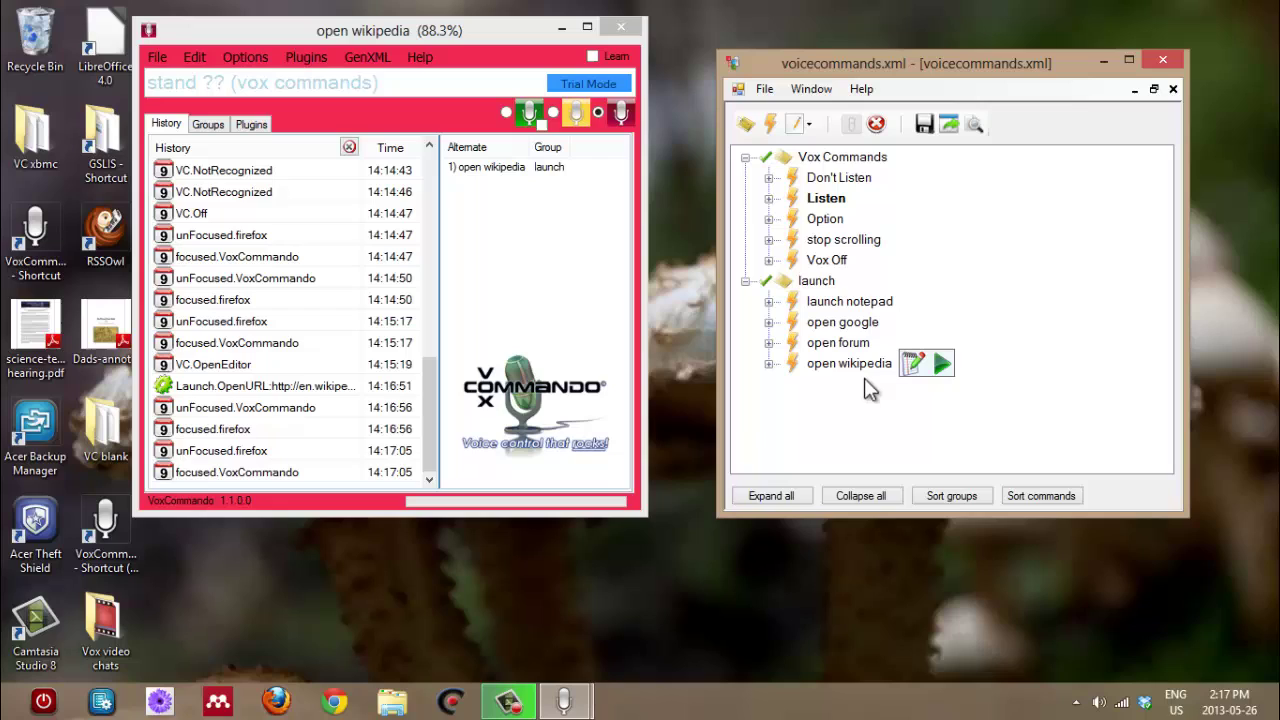
# Change the spoken phrase under the "open wikipedia" command to "search wikipedia for"
pyautogui.moveTo(857, 369)
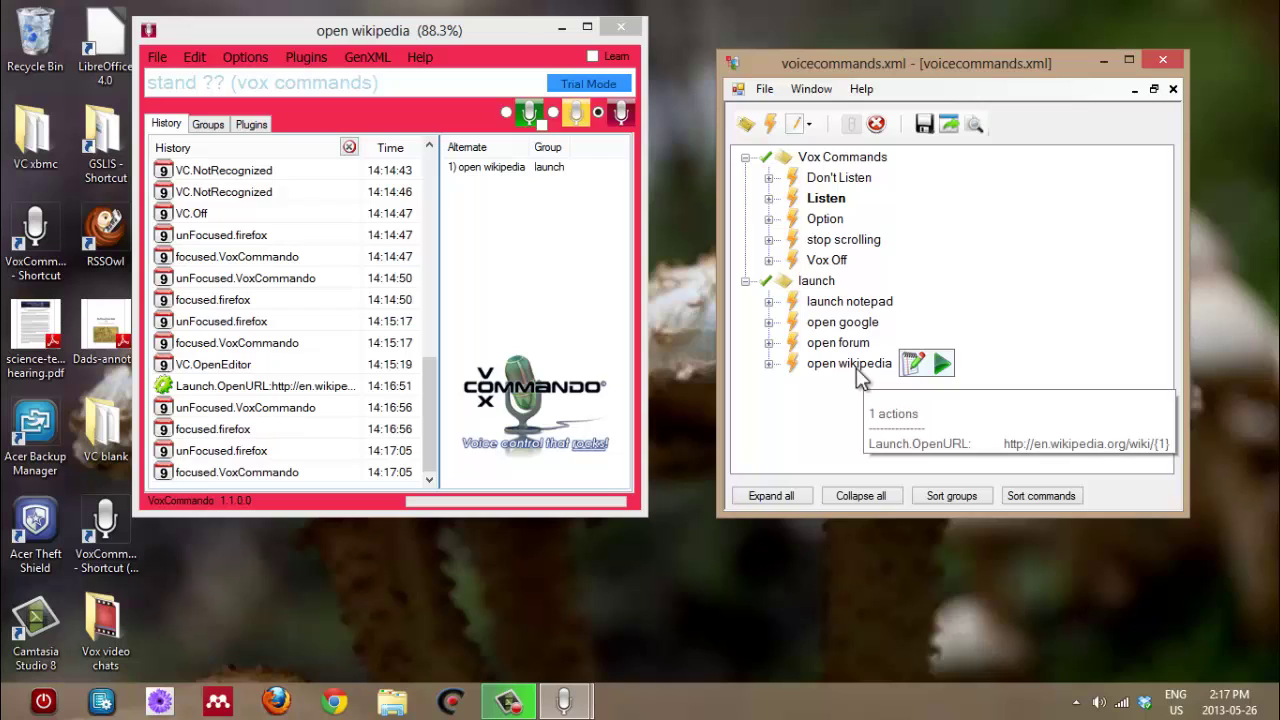
pyautogui.click(769, 366)
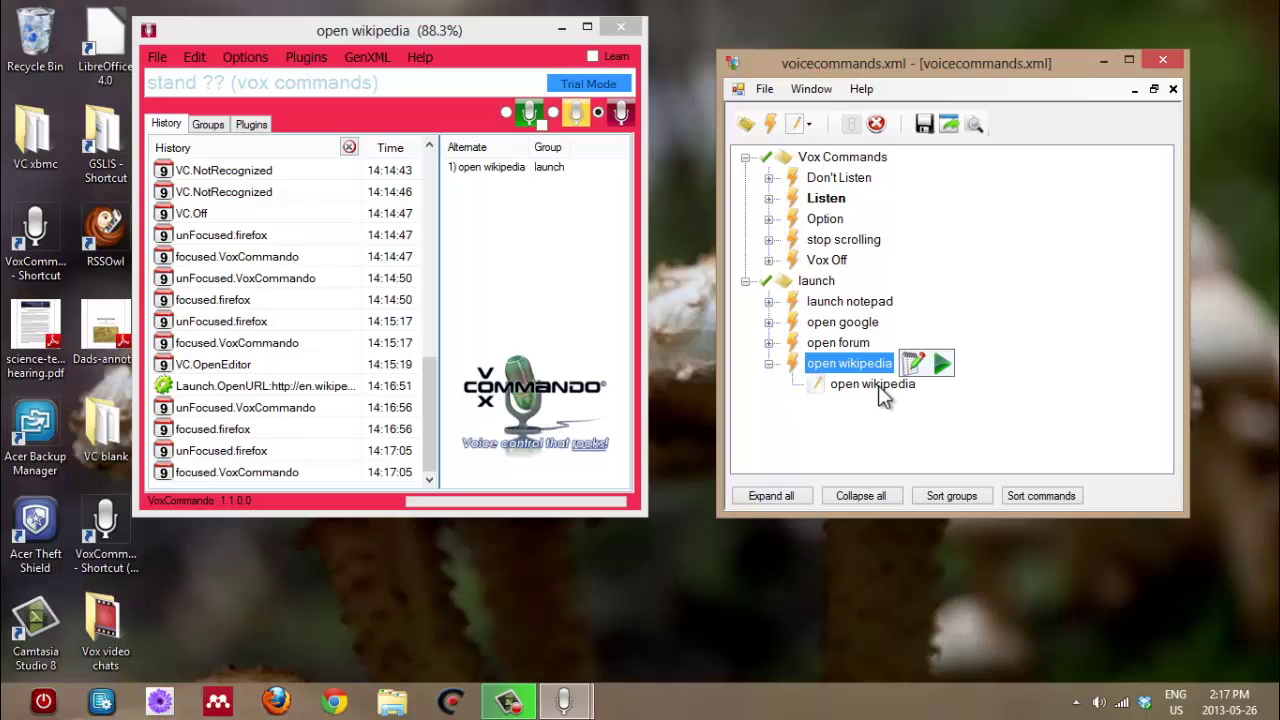
pyautogui.click(840, 388)
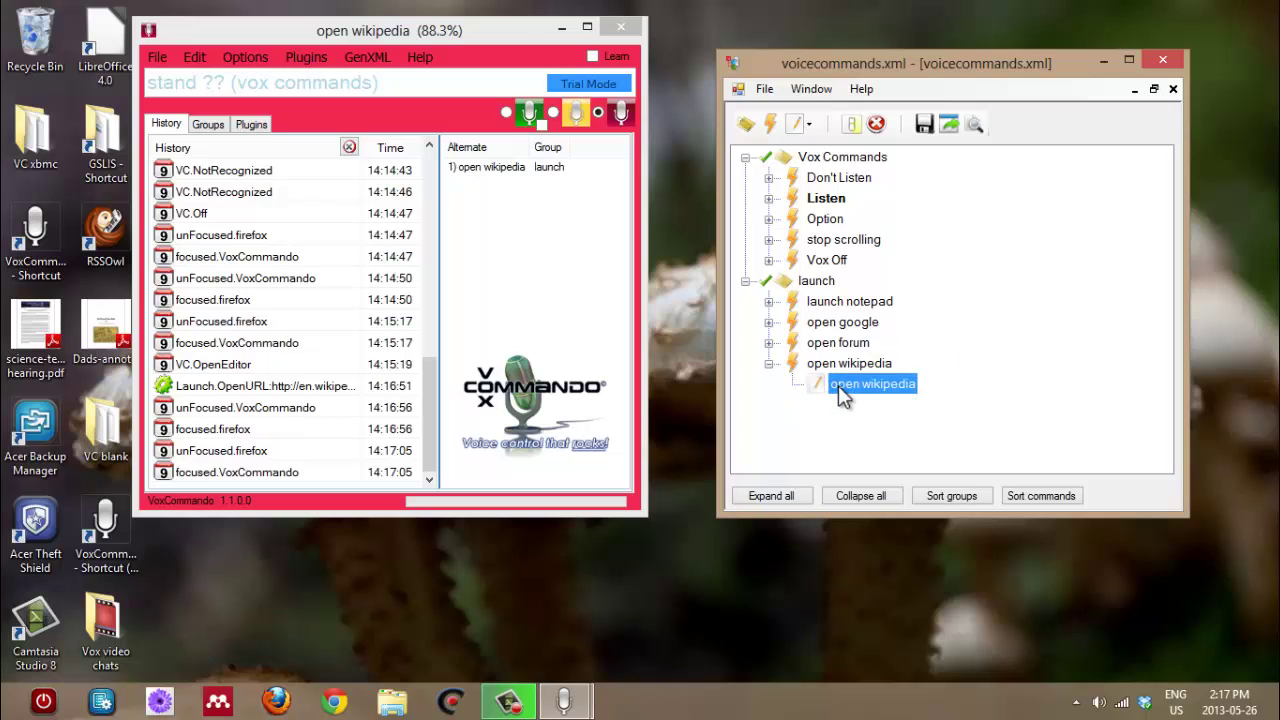
pyautogui.click(841, 390)
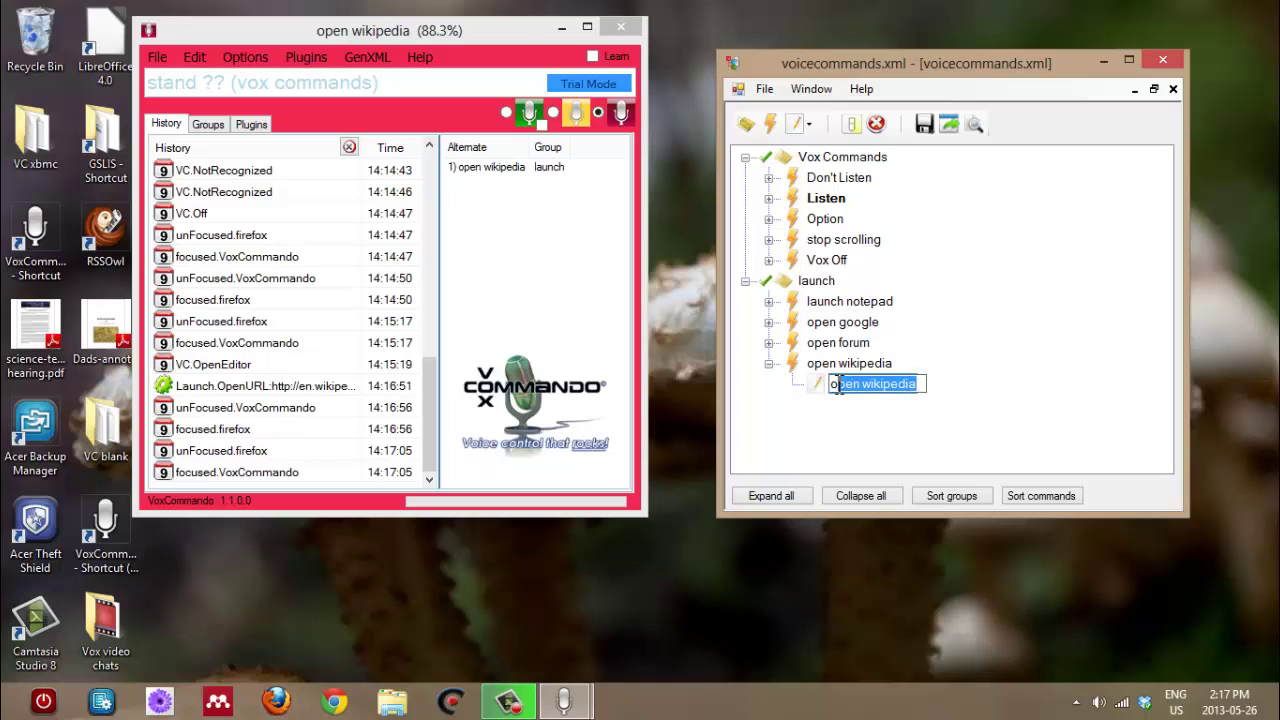
pyautogui.press('BackSpace')
pyautogui.write('sea')
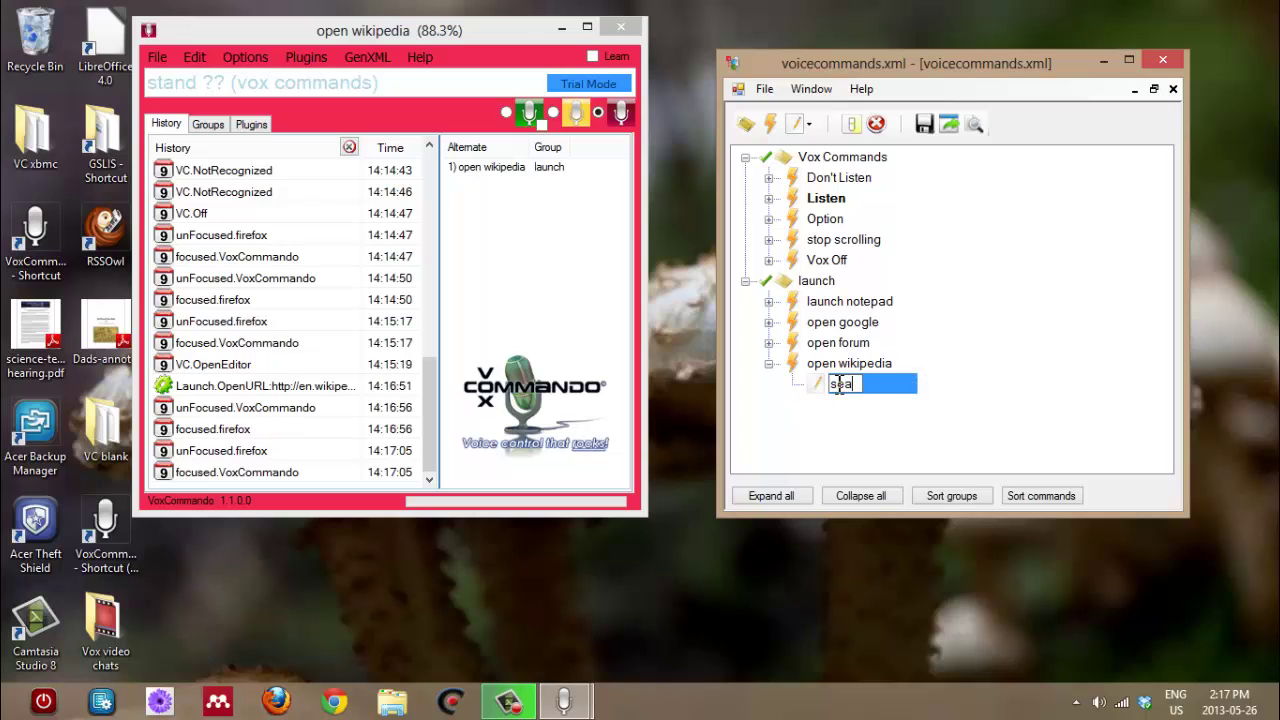
pyautogui.write('rch wikipedia')
pyautogui.press('Return')
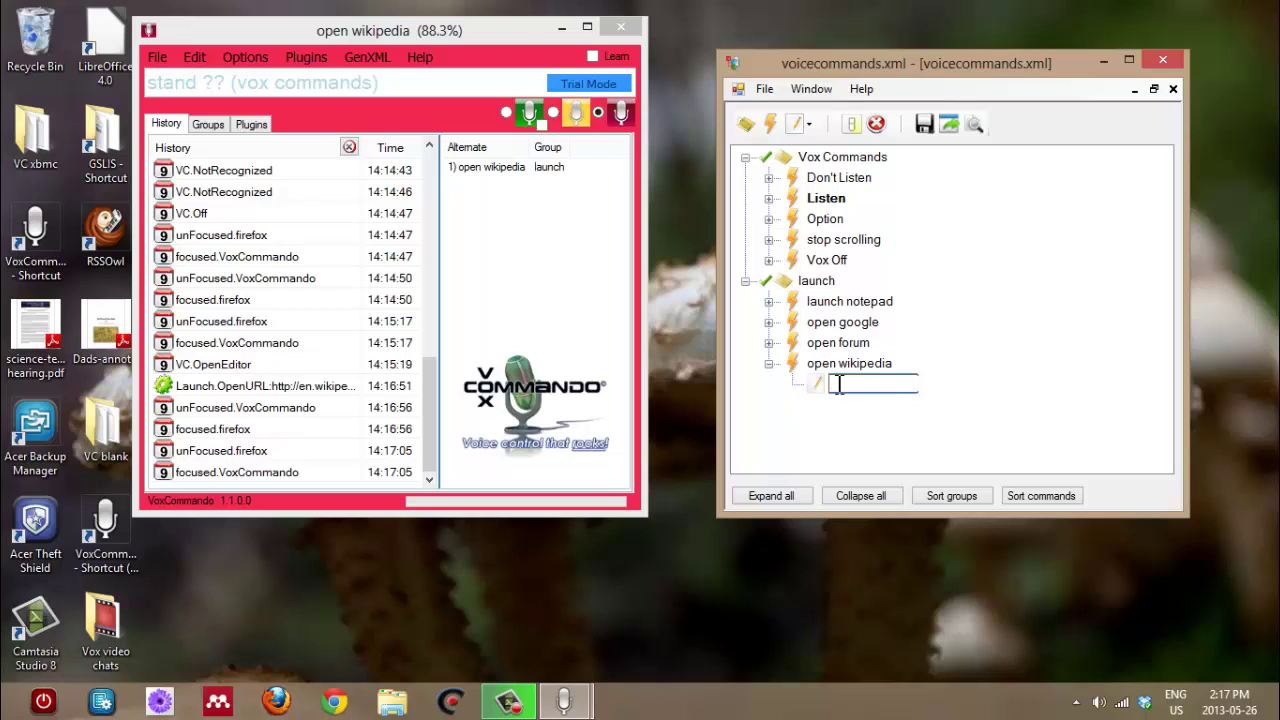
pyautogui.write('for')
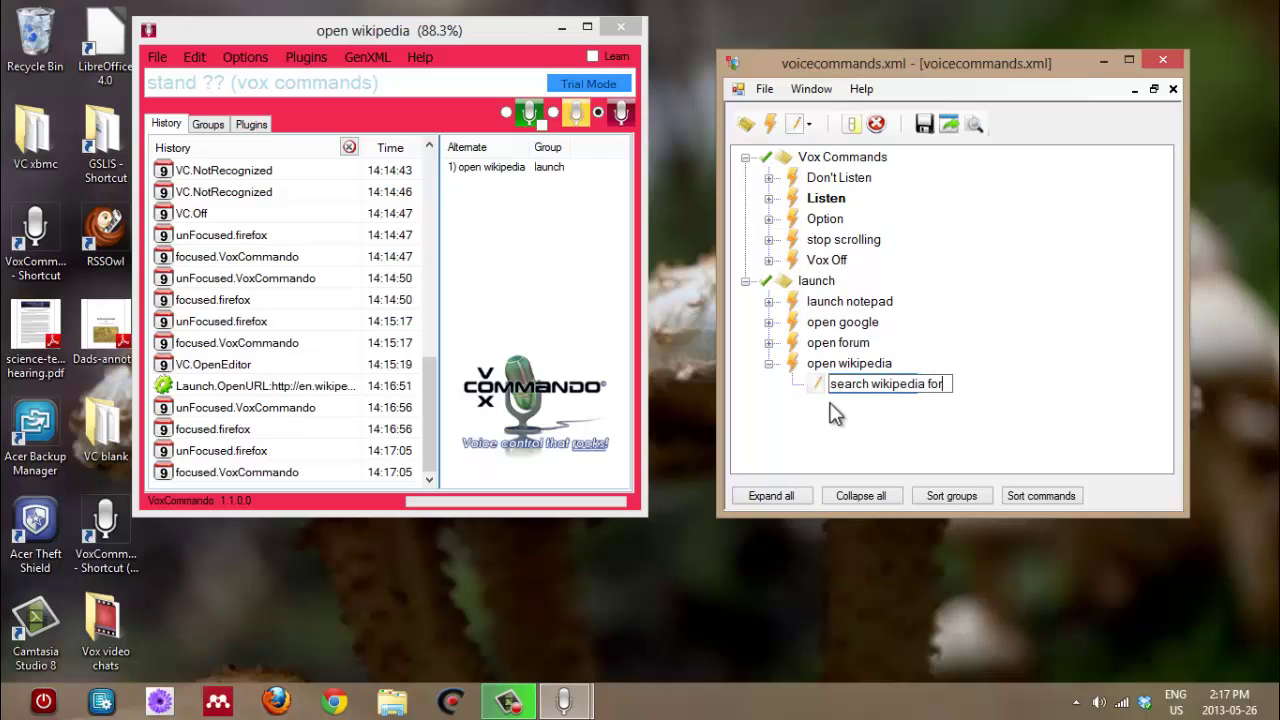
pyautogui.press('Return')
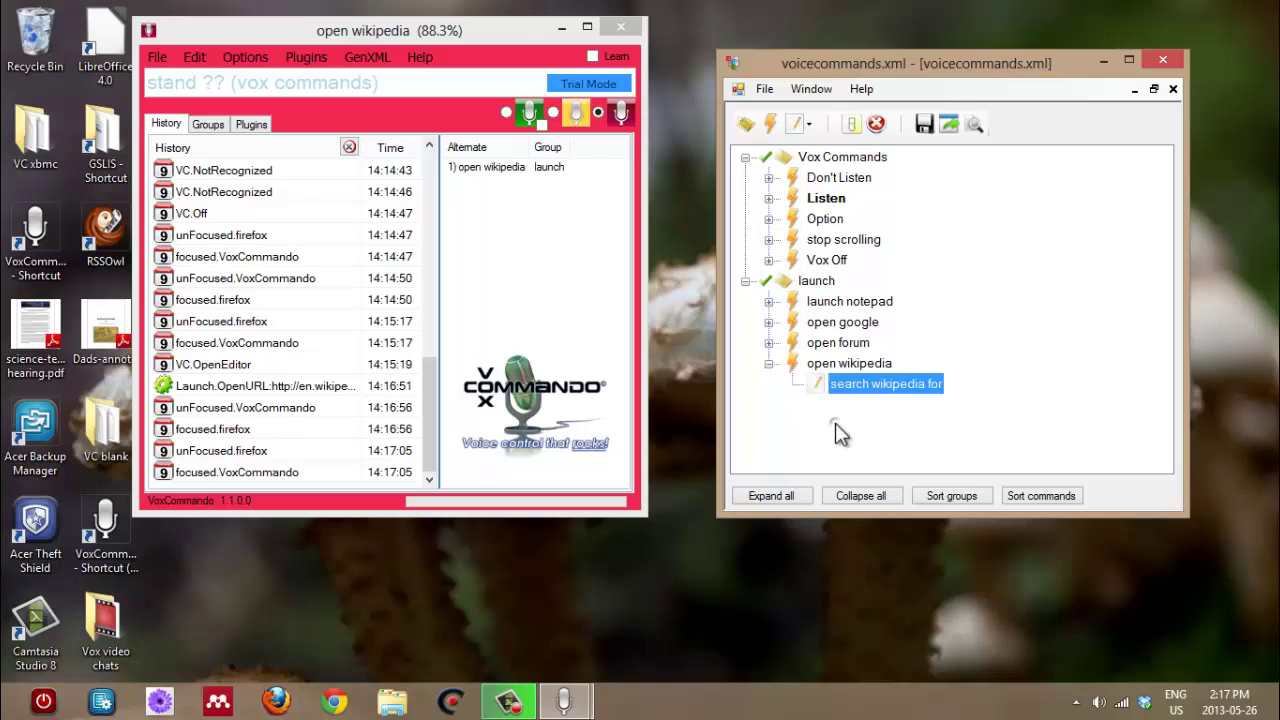
# Add a Regular Payload Dictation after the "search wikipedia for" phrase
pyautogui.click(810, 128)
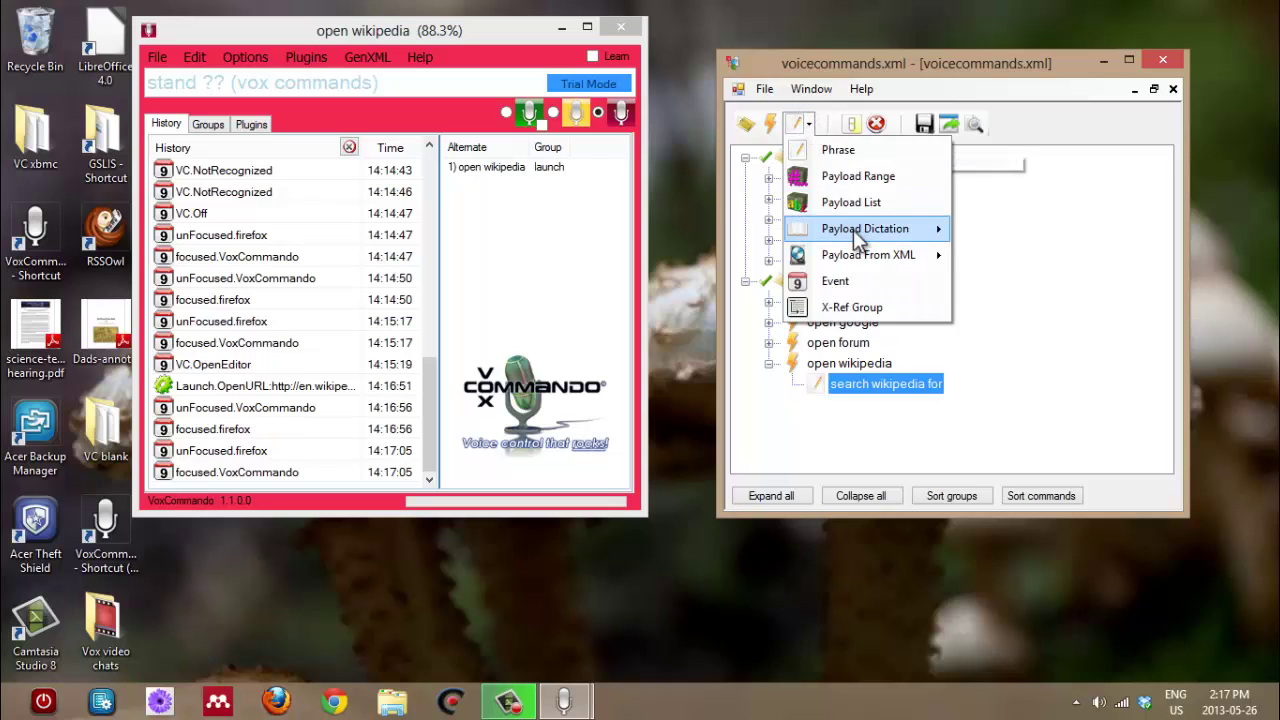
pyautogui.moveTo(853, 230)
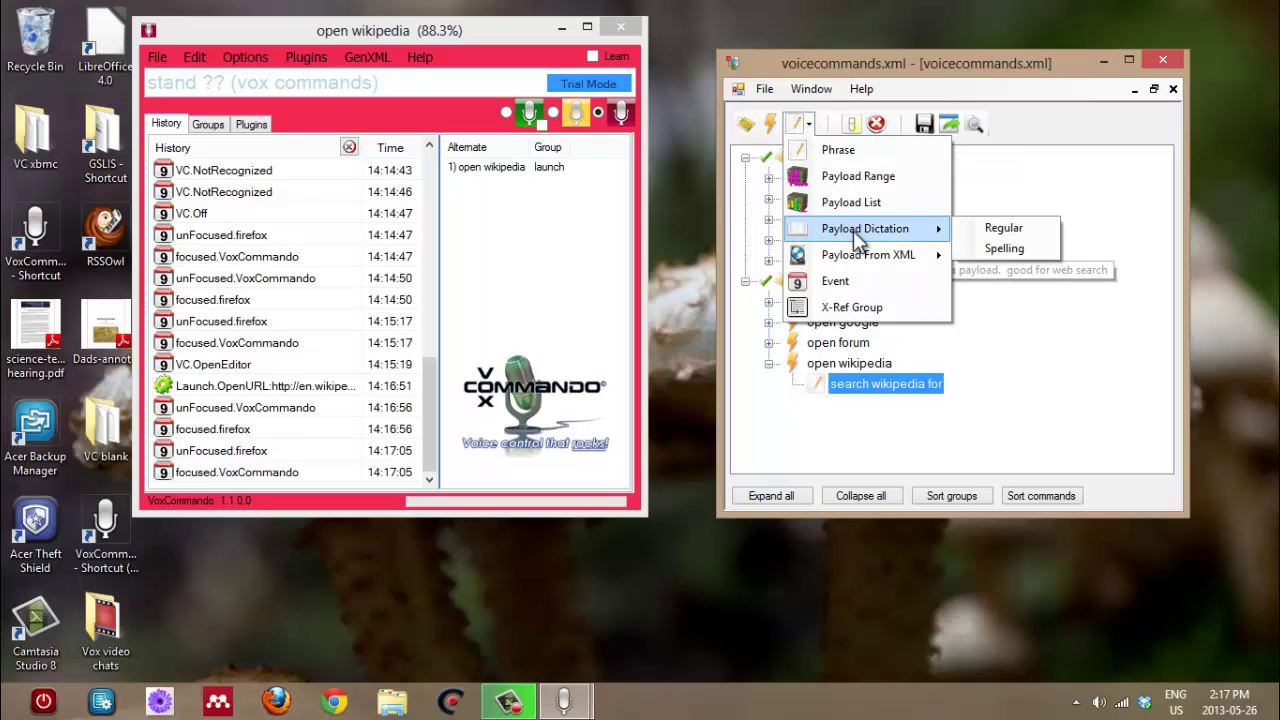
pyautogui.click(1001, 227)
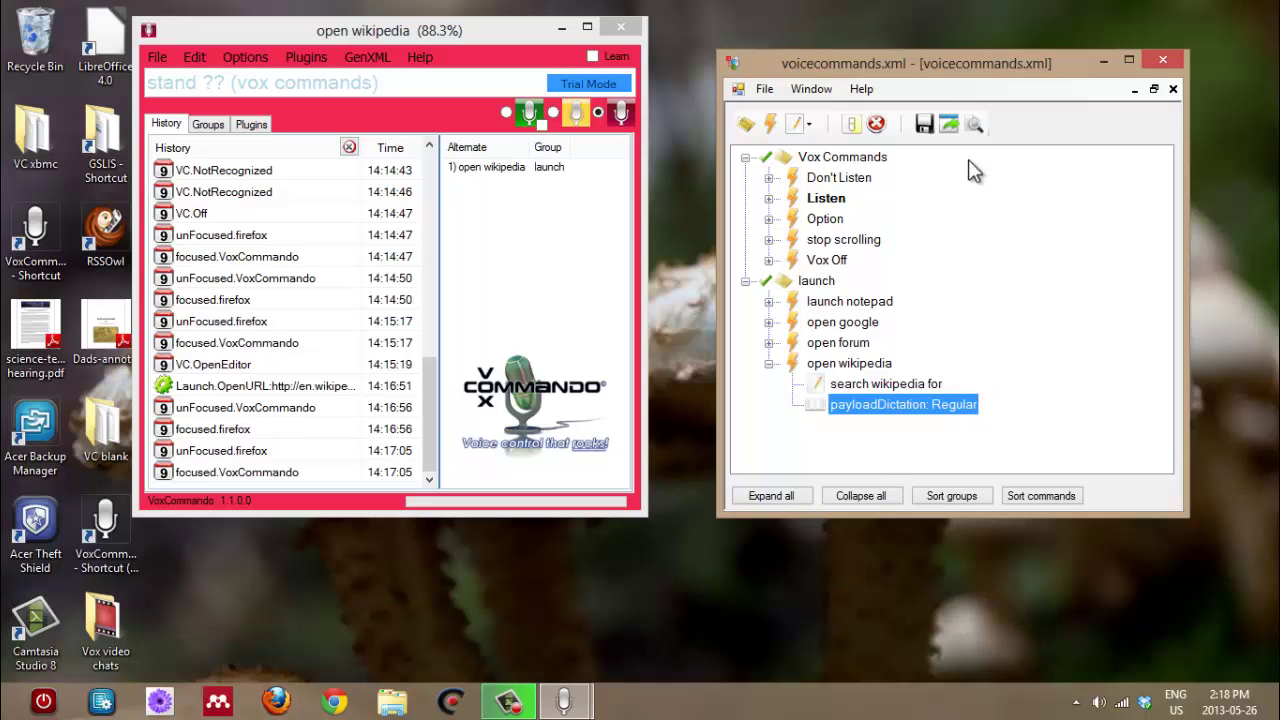
# Save and close the command tree, and perform a Quick Restart of VoxCommando to load the changed command
pyautogui.click(921, 128)
pyautogui.click(1160, 63)
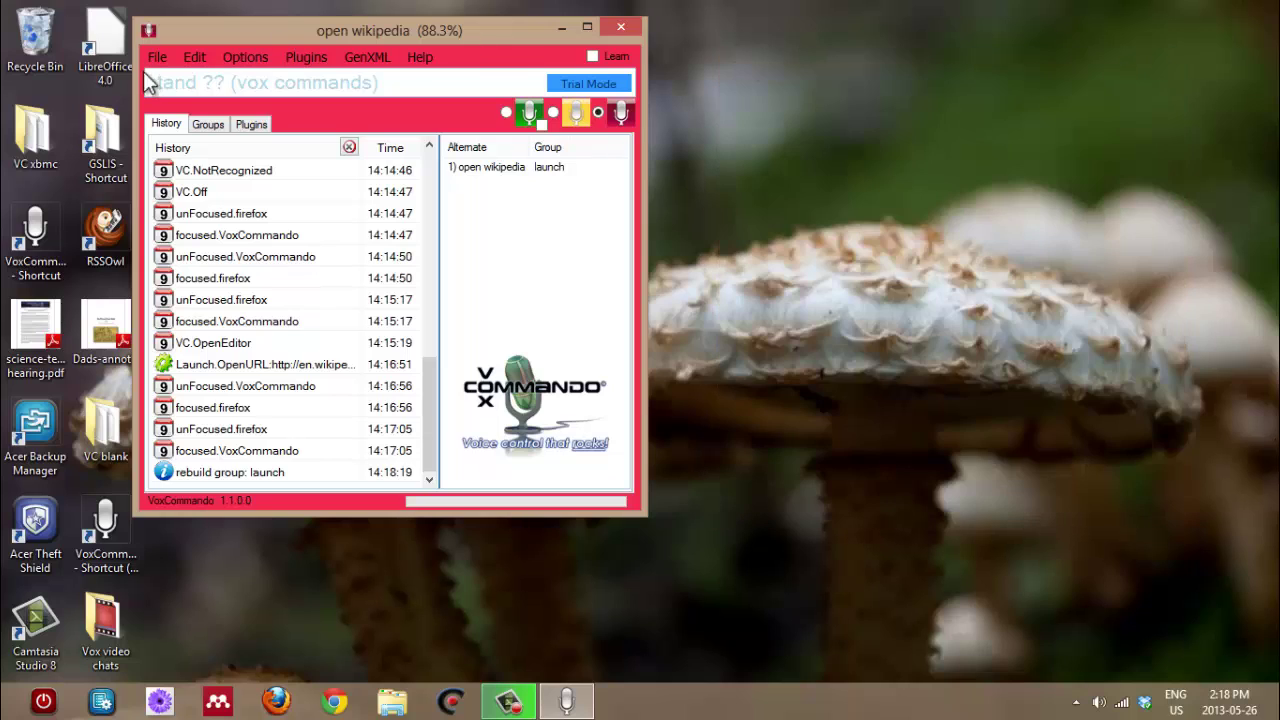
pyautogui.click(156, 57)
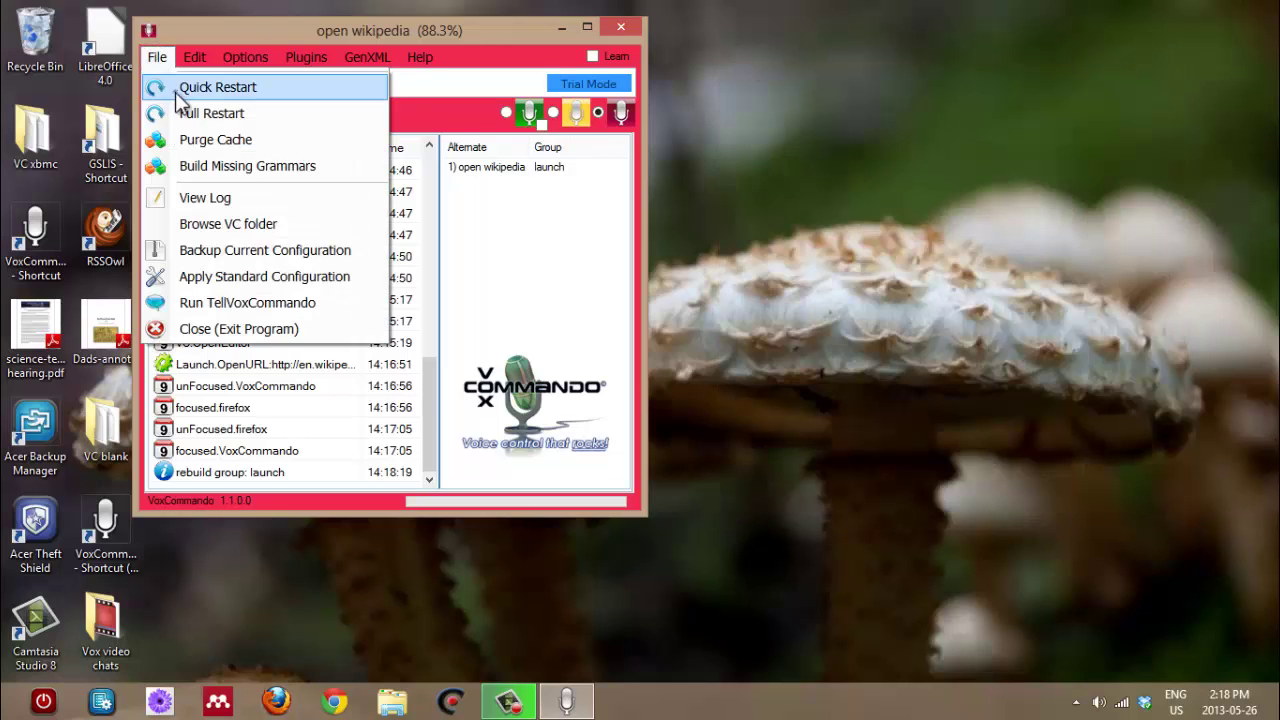
pyautogui.click(176, 92)
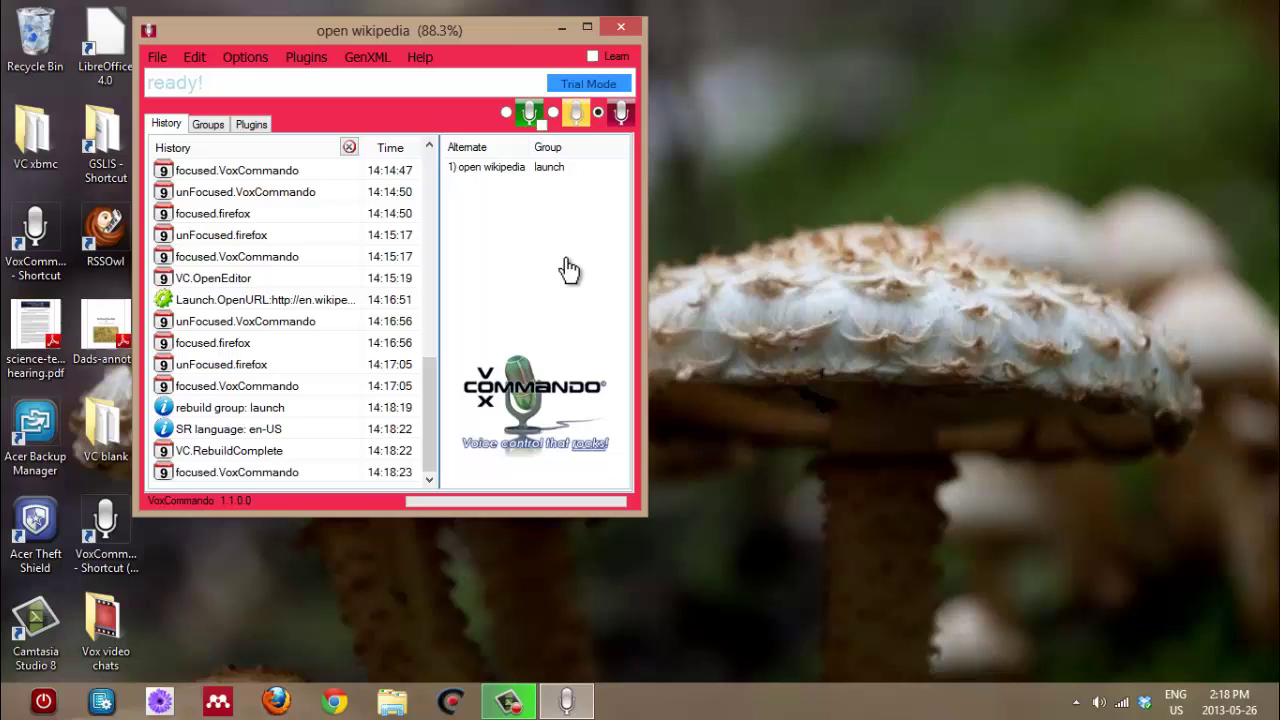
# Turn on voice listening and test the "search wikipedia for" command by voice, including with "elephants"
pyautogui.click(507, 113)
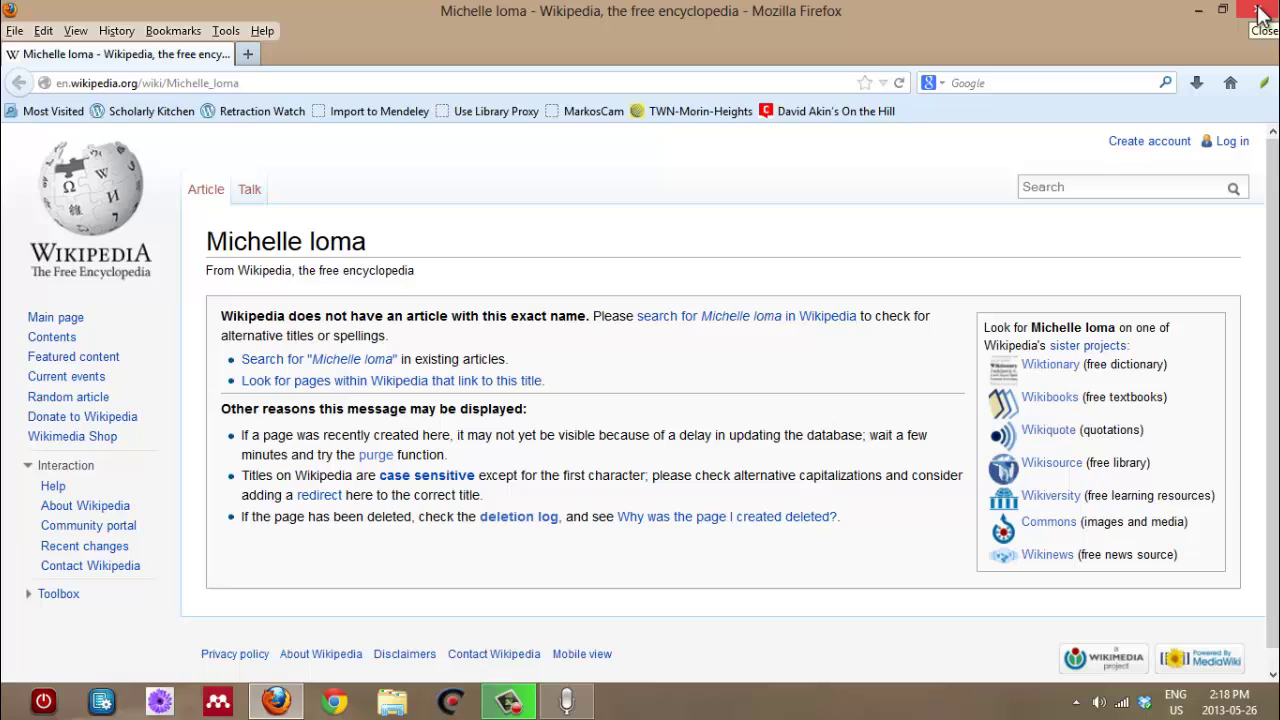
pyautogui.click(565, 712)
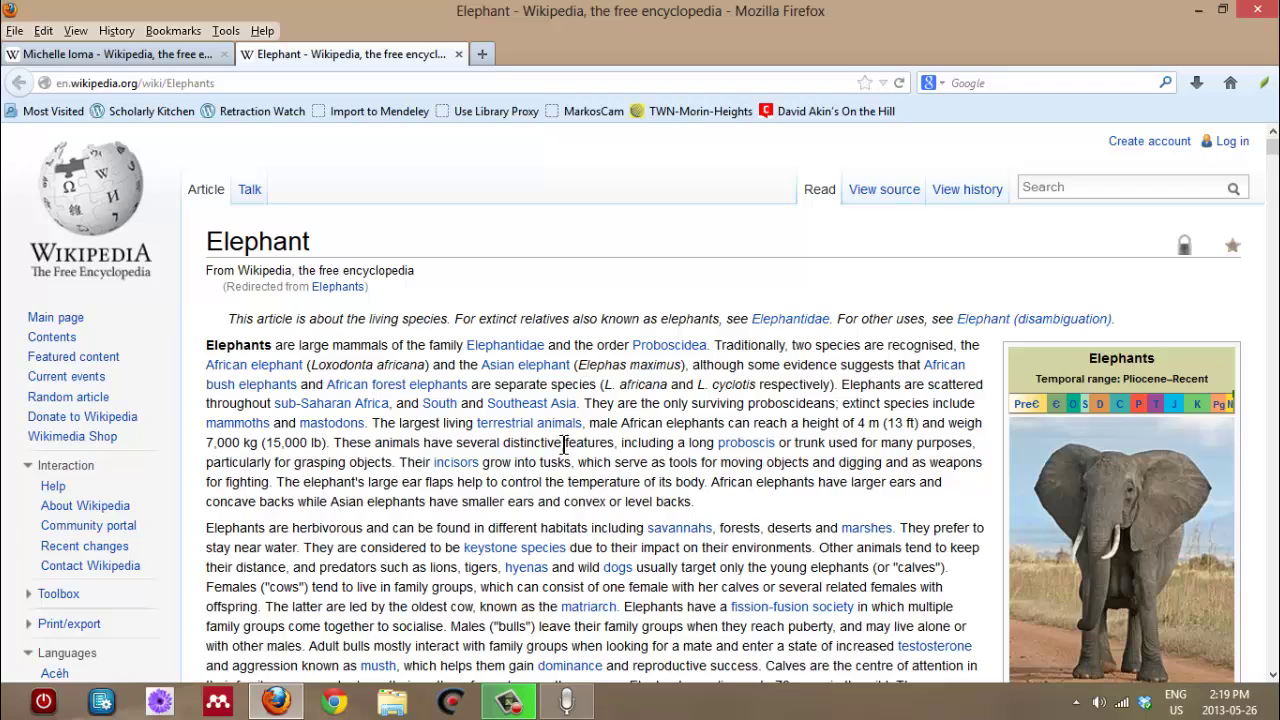
# Return to VoxCommando, reopen the command tree, and expand the "open wikipedia" command to review its phrase and payload
pyautogui.click(553, 707)
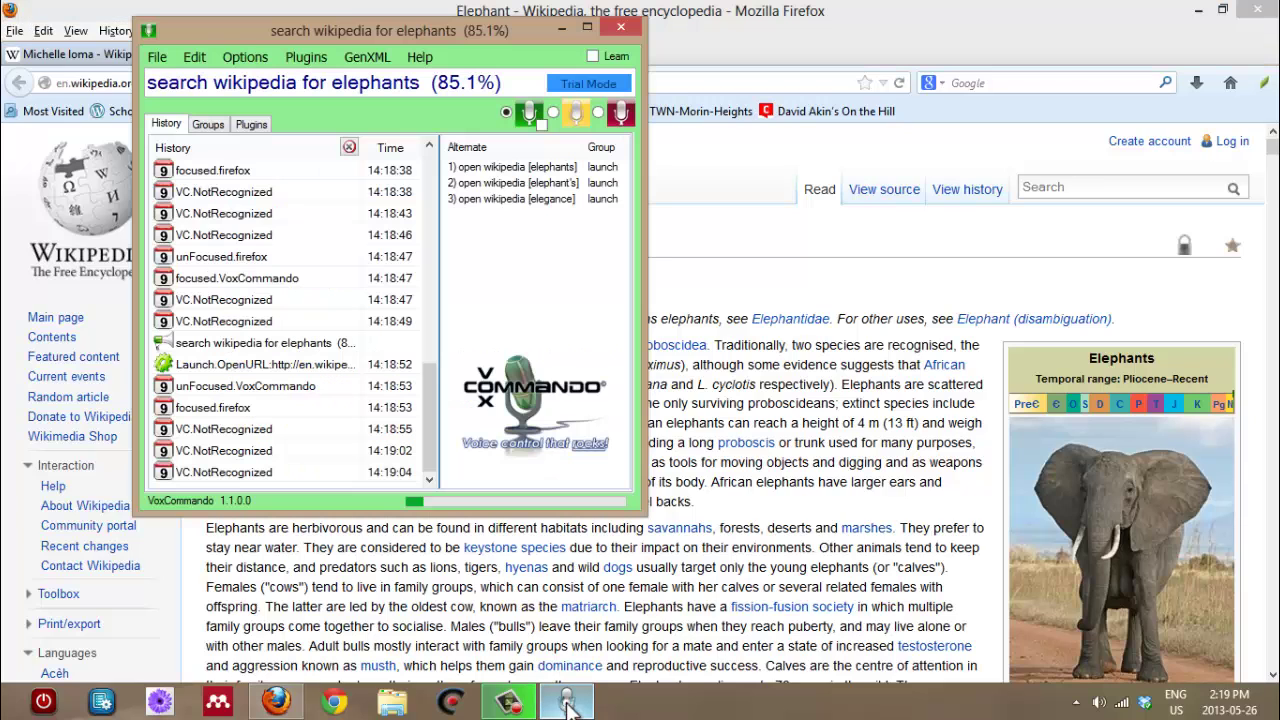
pyautogui.click(196, 56)
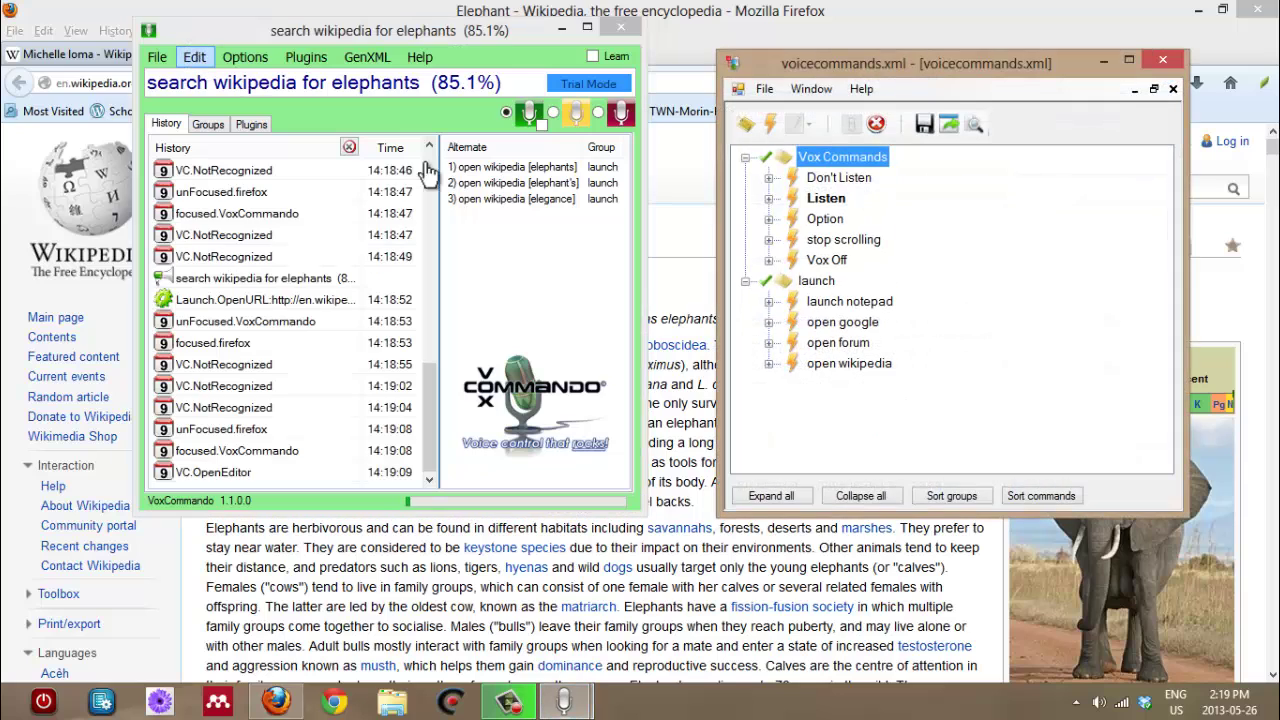
pyautogui.click(768, 363)
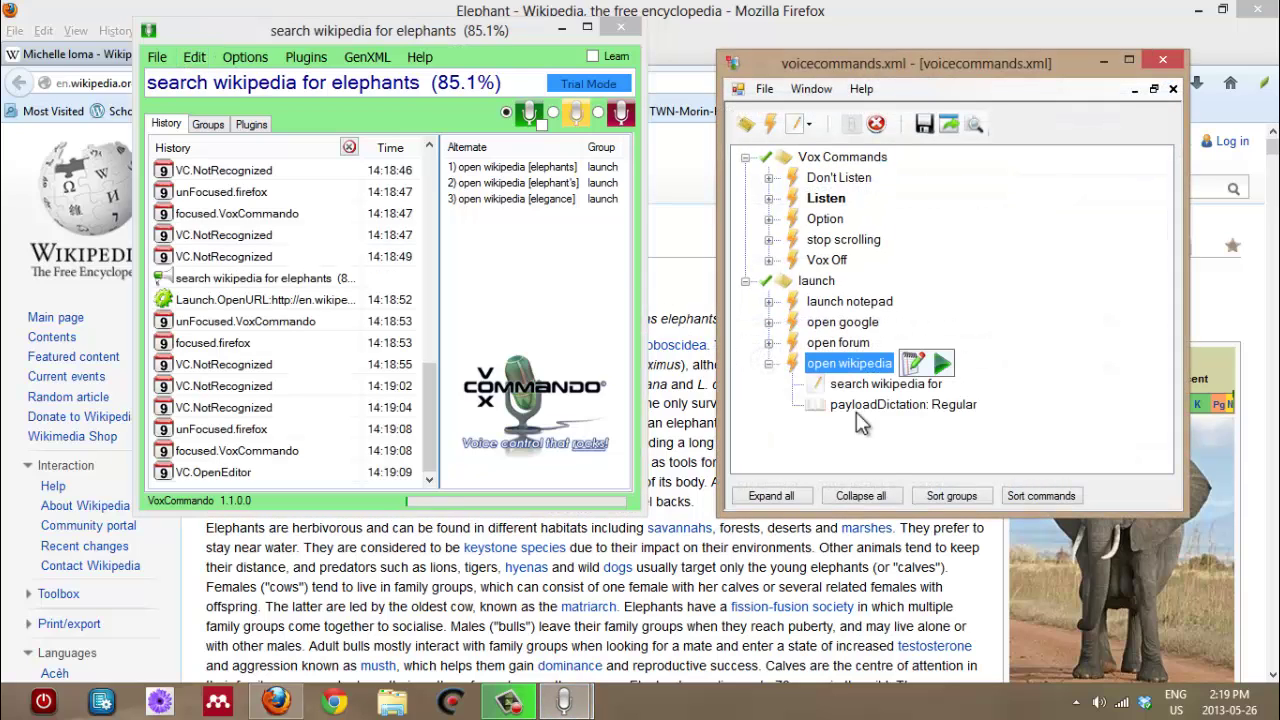